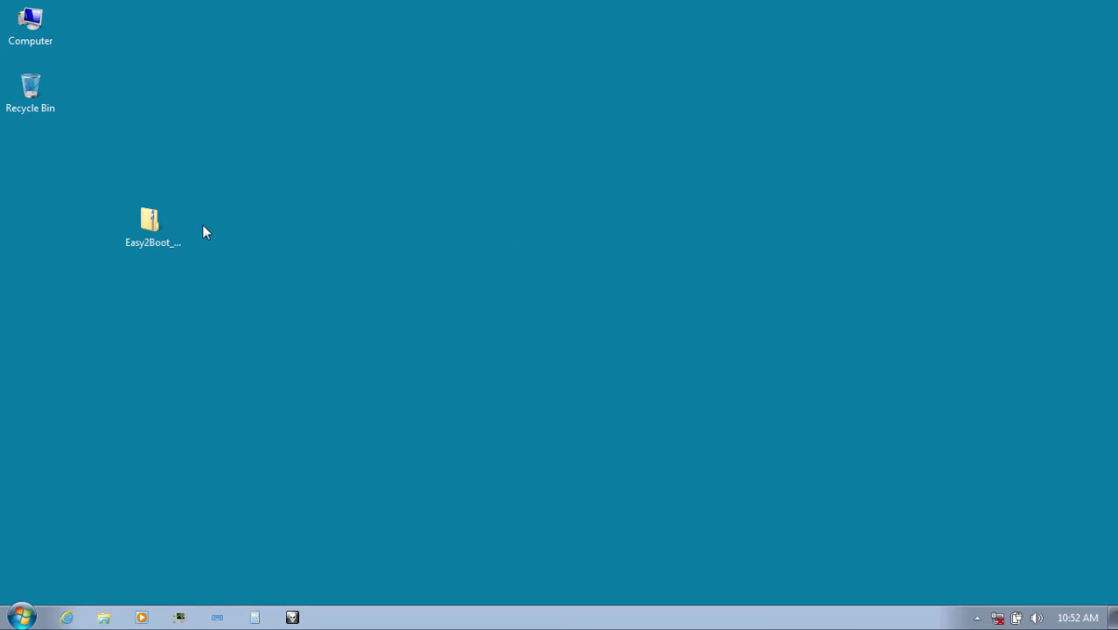
Check the USB drive's size and file system and the Hiren's.BootCD.15.2.iso details on D:
left_click(169, 223)
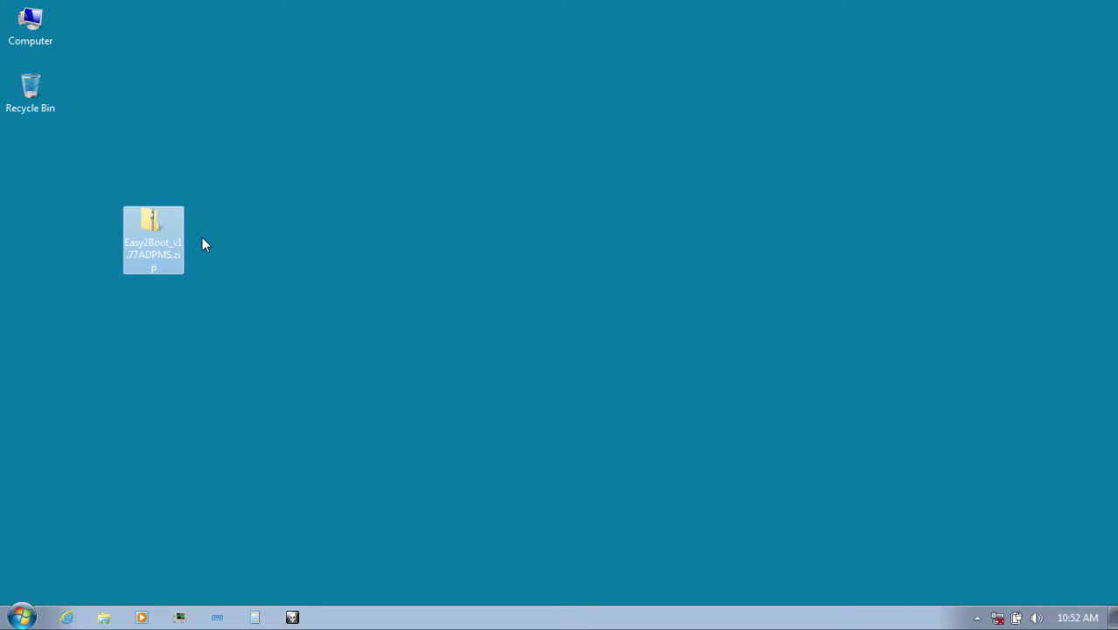
double_click(29, 21)
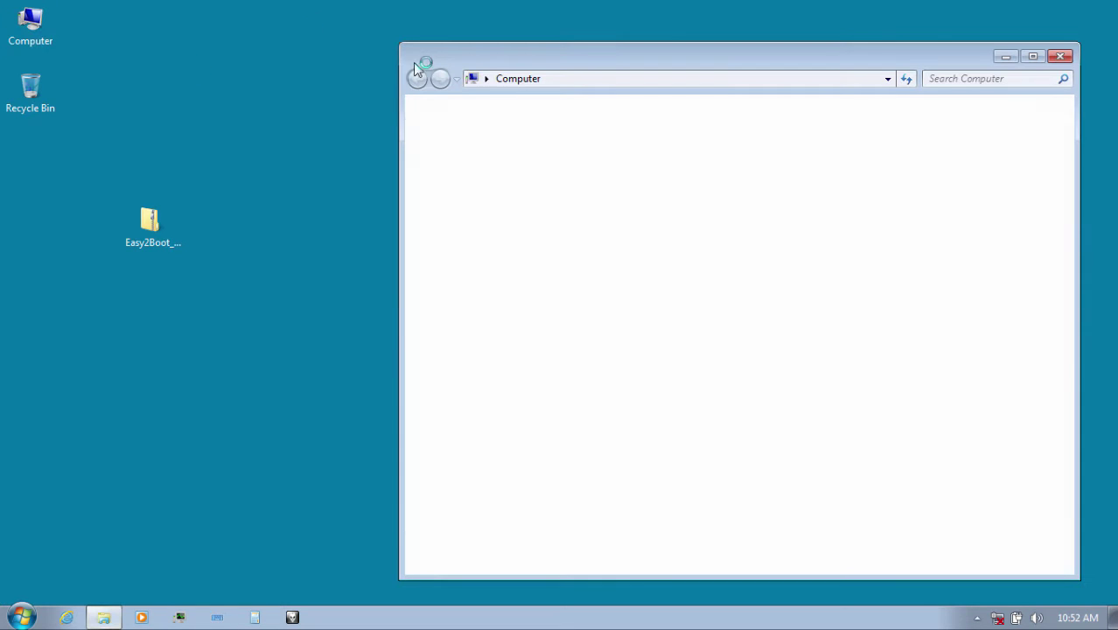
left_click(774, 283)
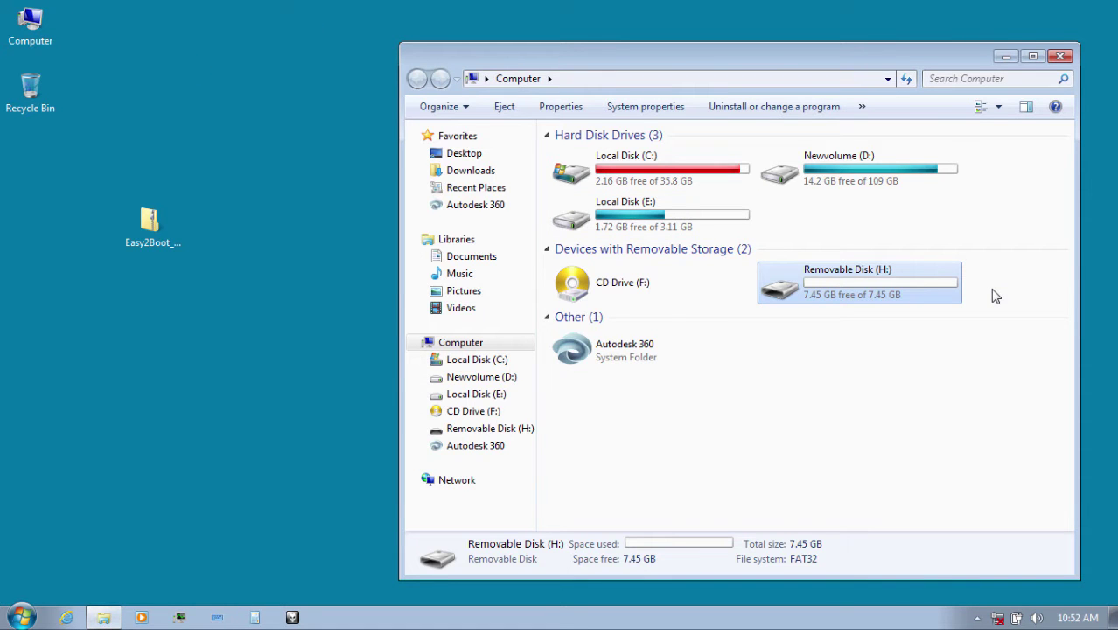
double_click(895, 161)
double_click(770, 157)
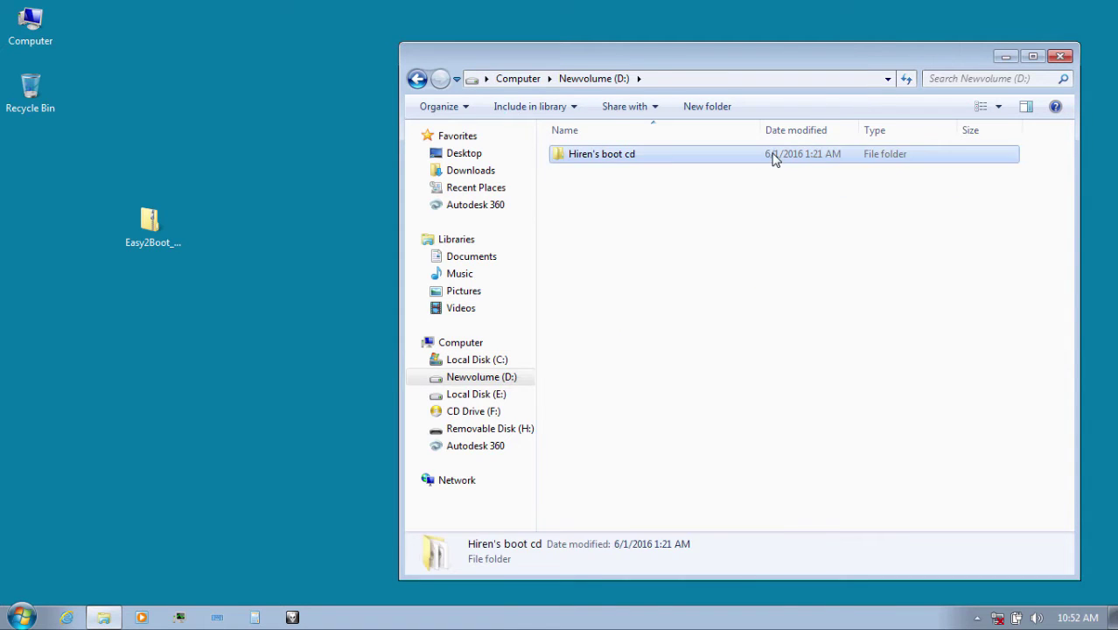
left_click(769, 160)
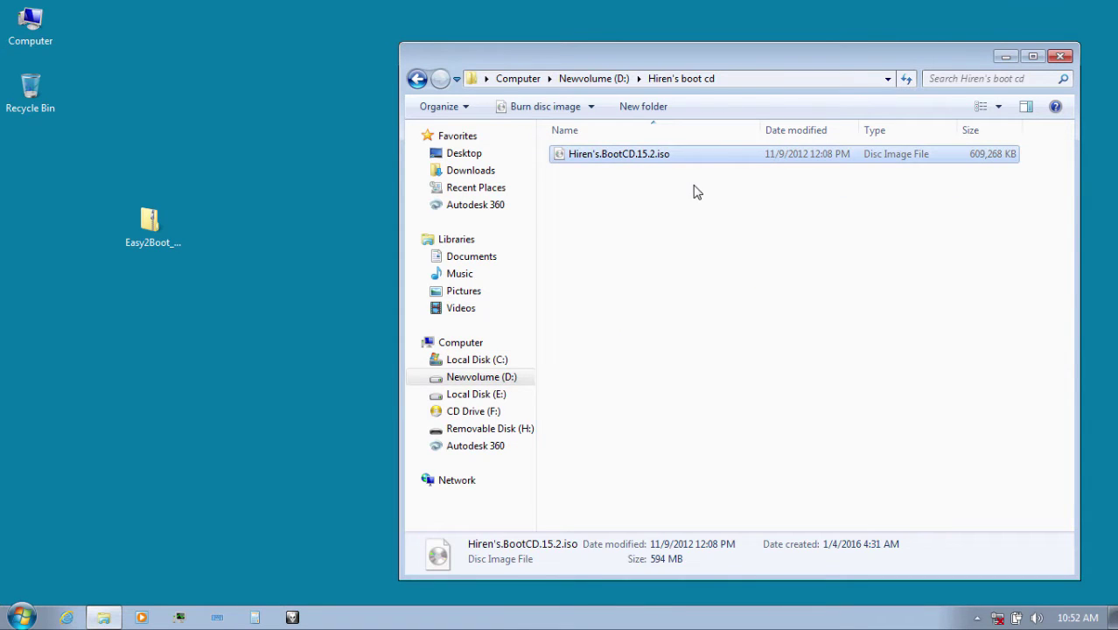
left_click(1059, 56)
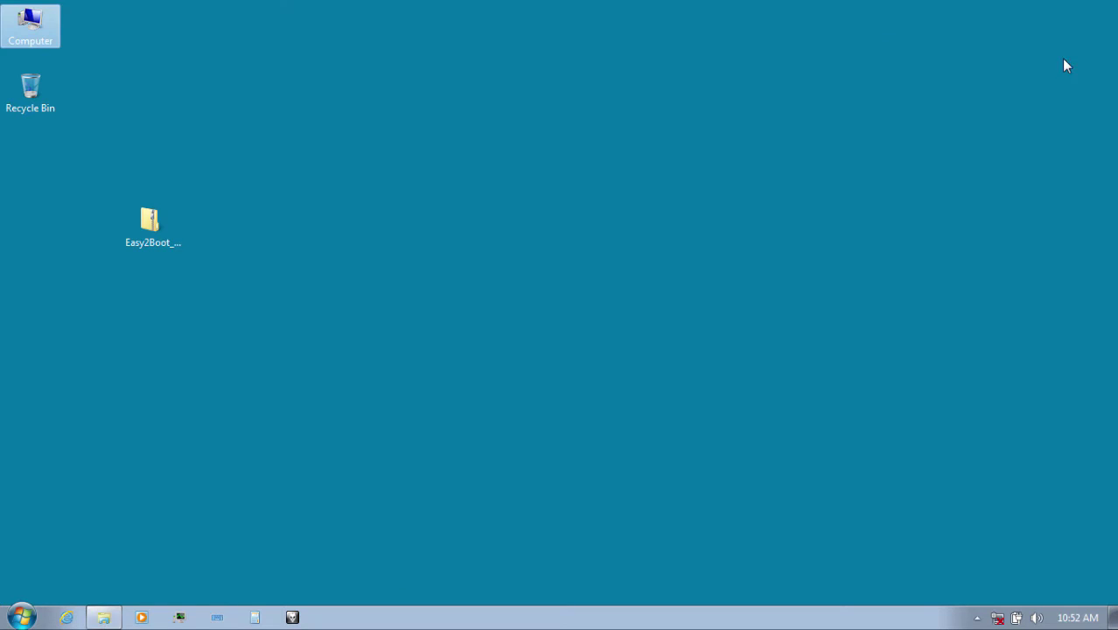
Extract the Easy2Boot zip to Easy2Boot_v1.77ADPMS and select MAKE_E2B_USB_DRIVE inside it
left_click(156, 233)
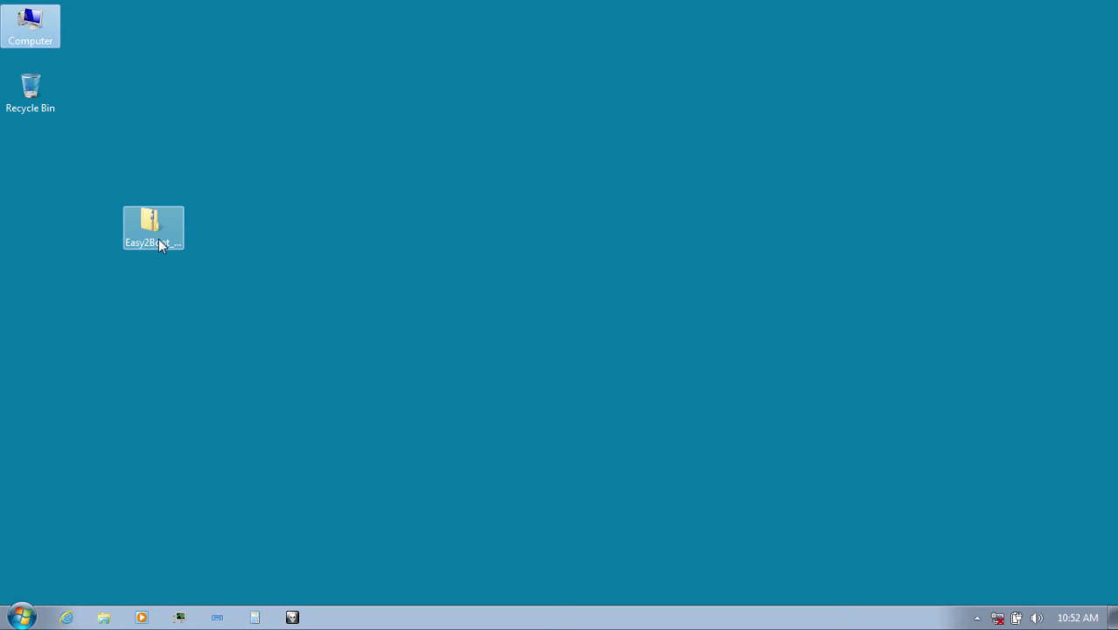
right_click(159, 239)
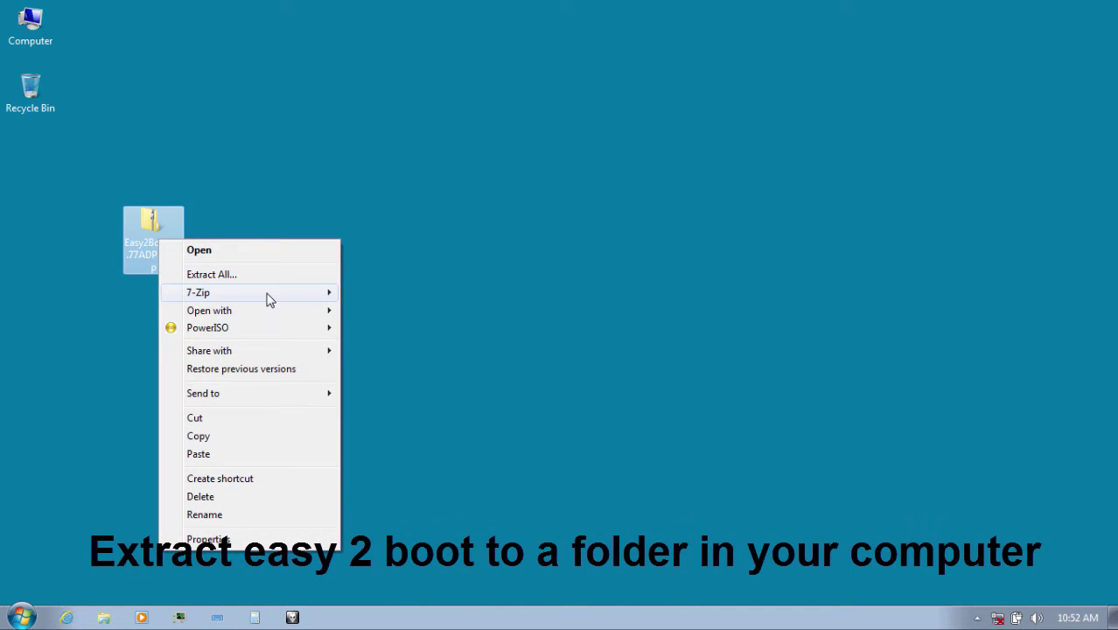
mouse_move(267, 295)
left_click(426, 348)
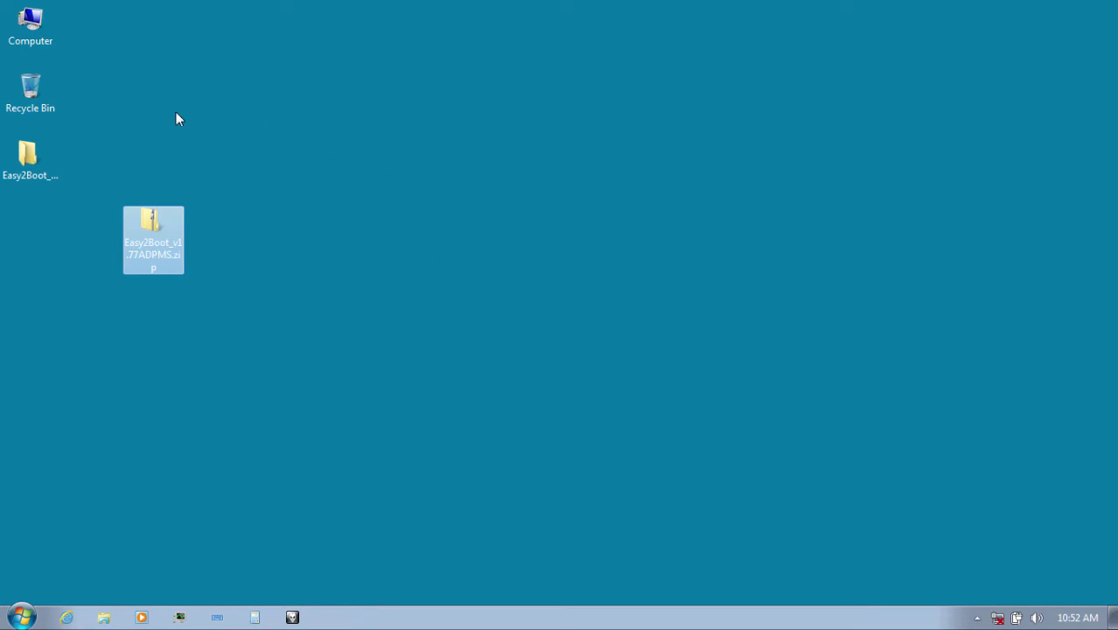
double_click(35, 165)
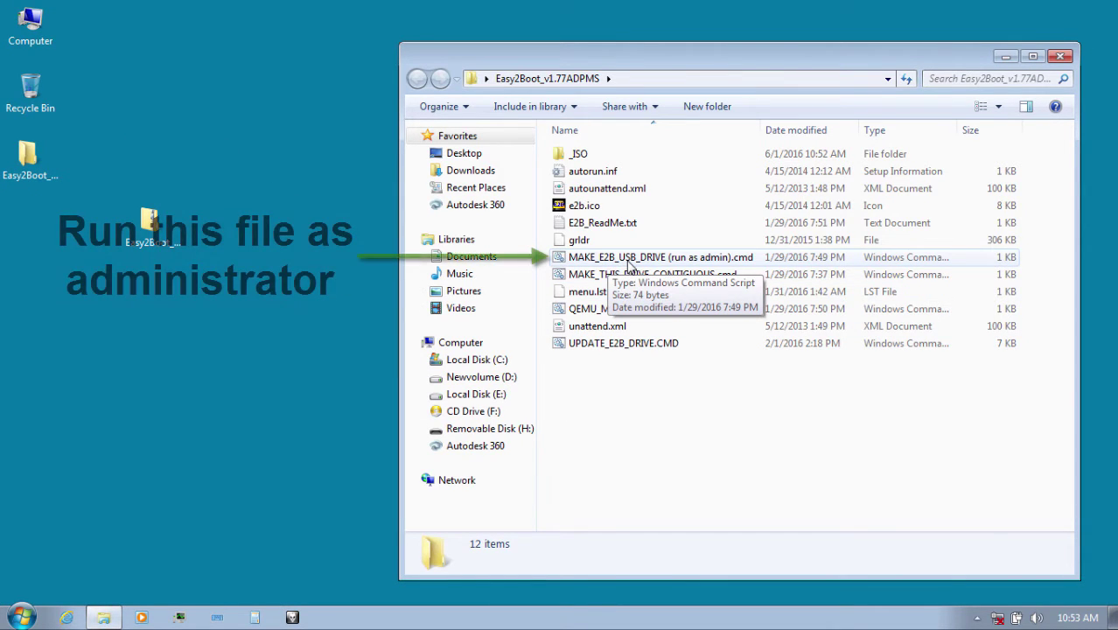
left_click(628, 263)
right_click(628, 263)
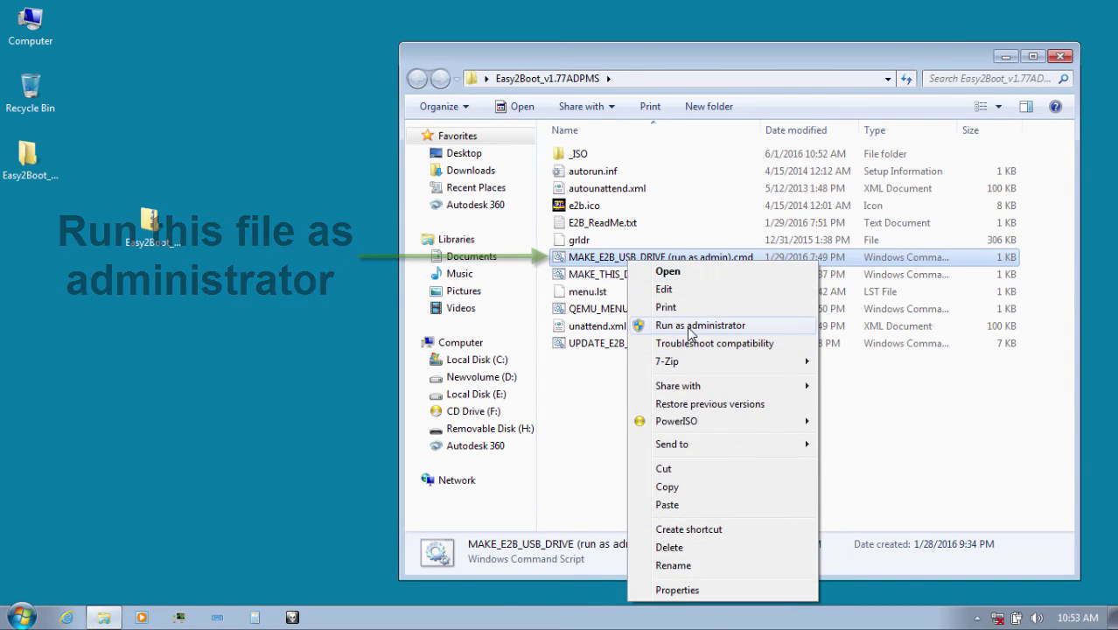
Run MAKE_E2B_USB_DRIVE as administrator, pick drive 1, confirm formatting, and choose FAT32
left_click(692, 325)
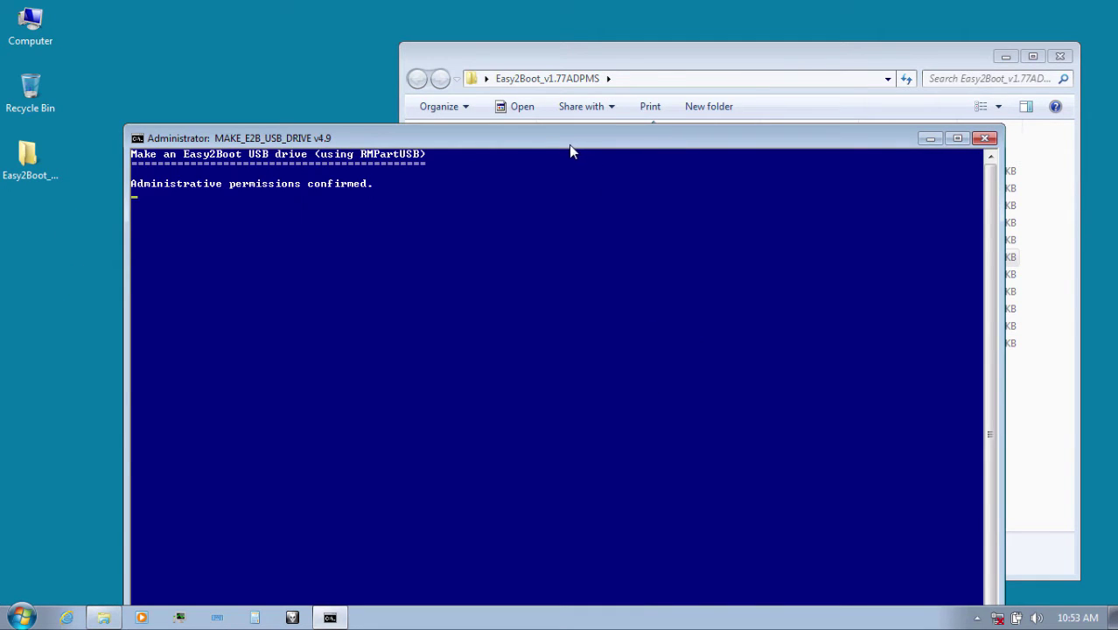
left_click_drag(569, 144, 575, 27)
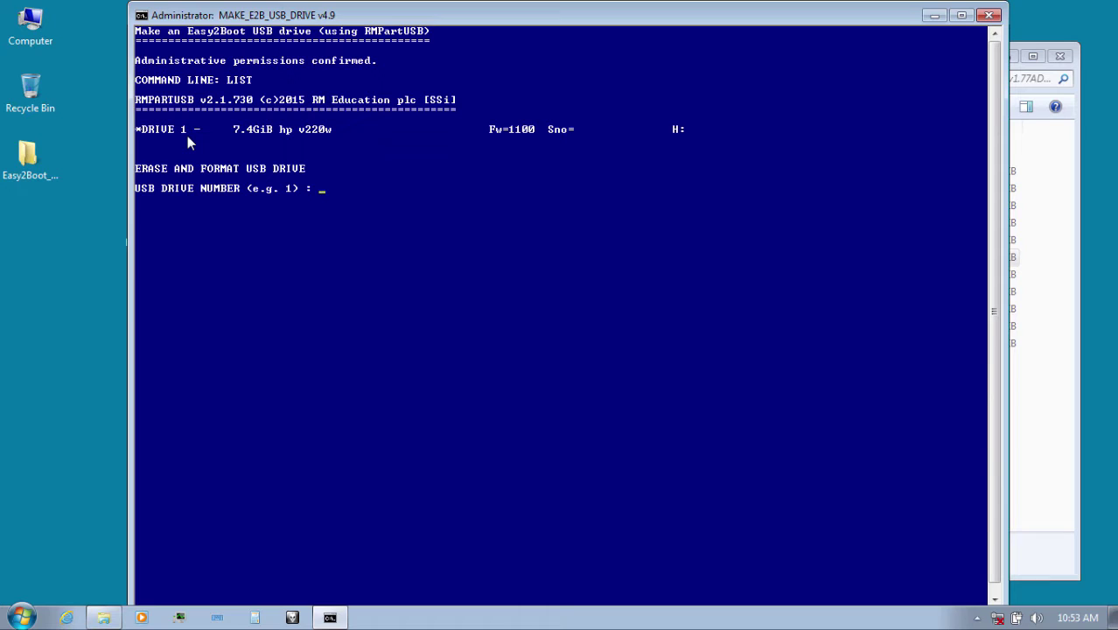
type("1")
key("Return")
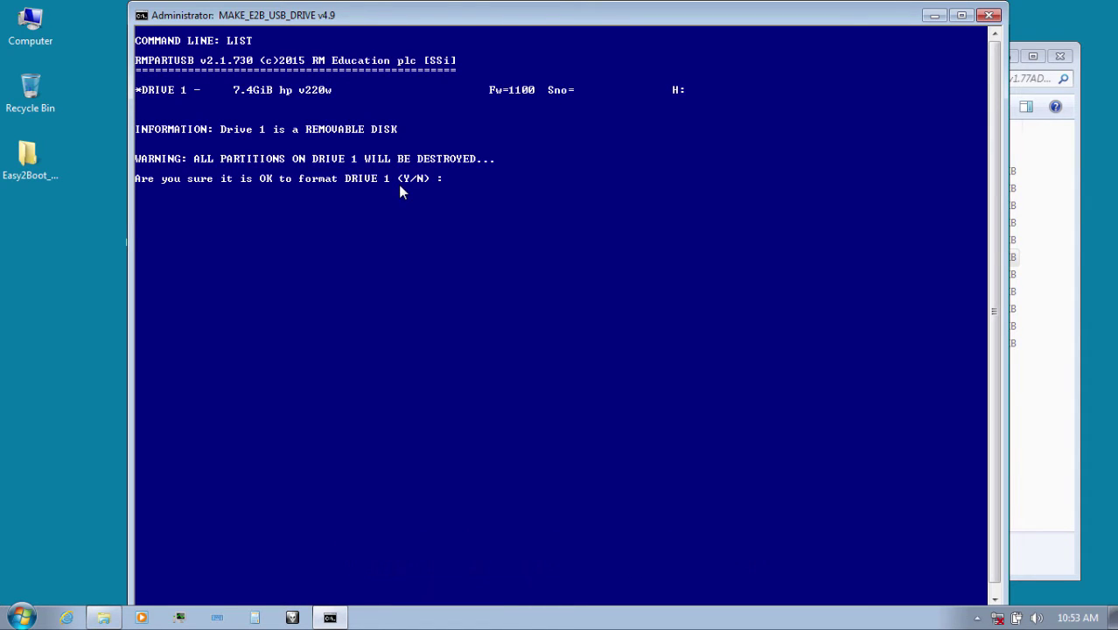
type("Y")
key("Return")
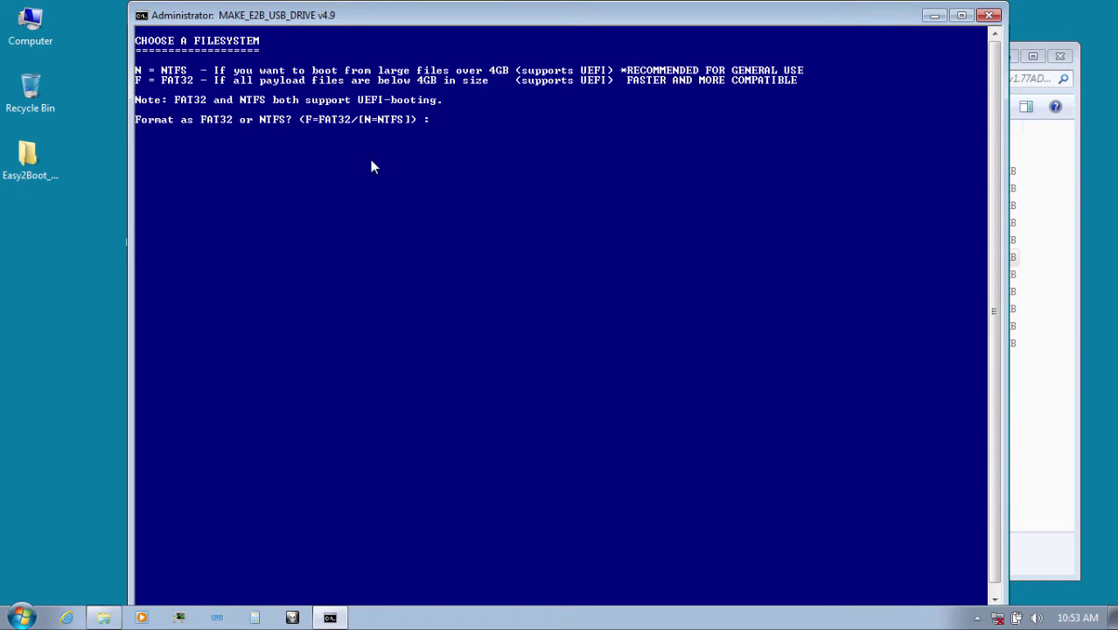
type("F")
key("Return")
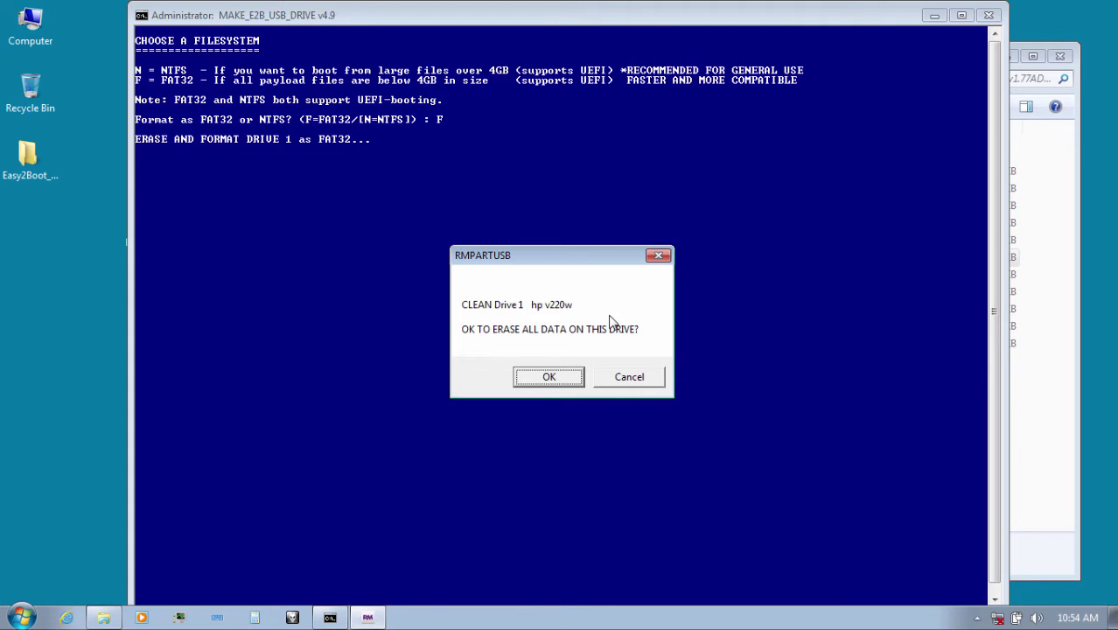
Approve erasing drive 1 and let the FAT32 format, file copy and grub4dos install finish
left_click(551, 378)
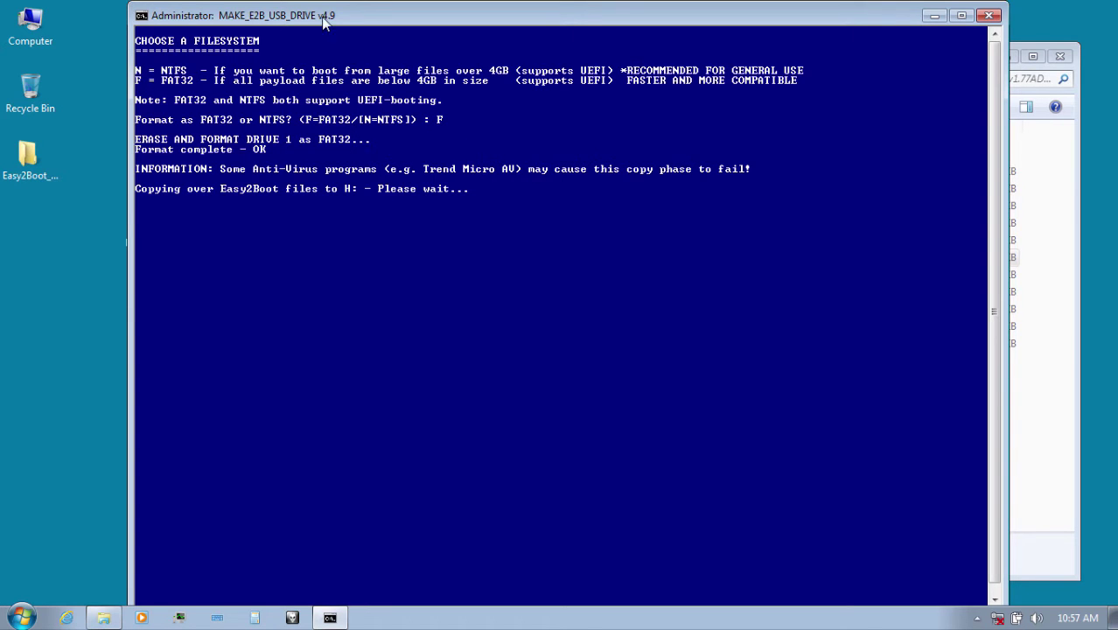
left_click_drag(264, 20, 270, 20)
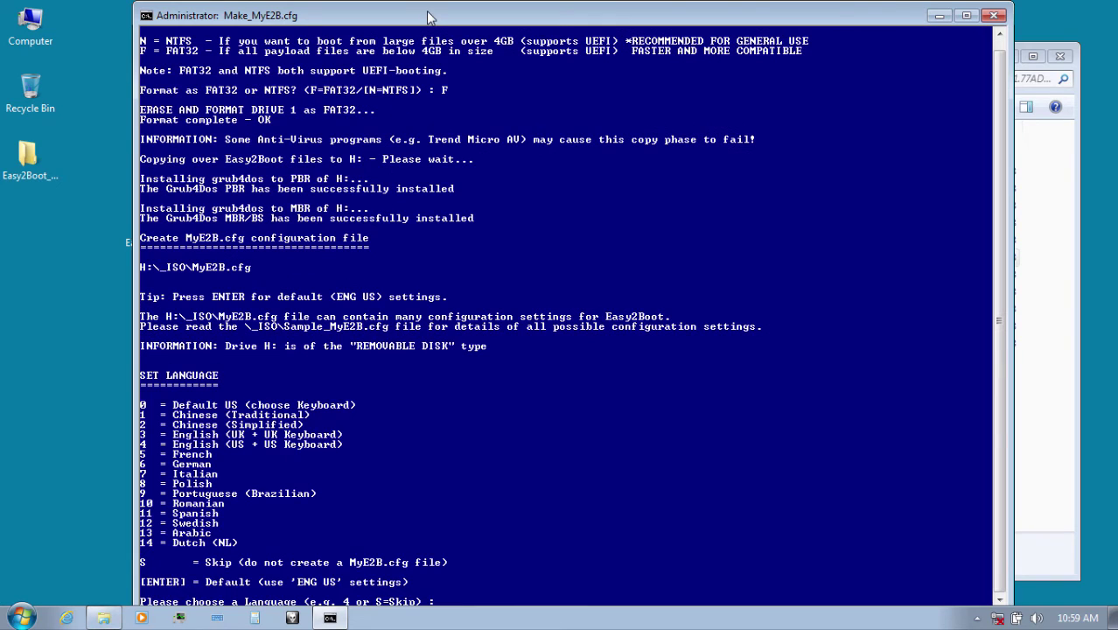
Choose language 0 and keyboard 0 (English US), show extensions, write MyE2B.cfg, and close
left_click_drag(429, 17, 444, 18)
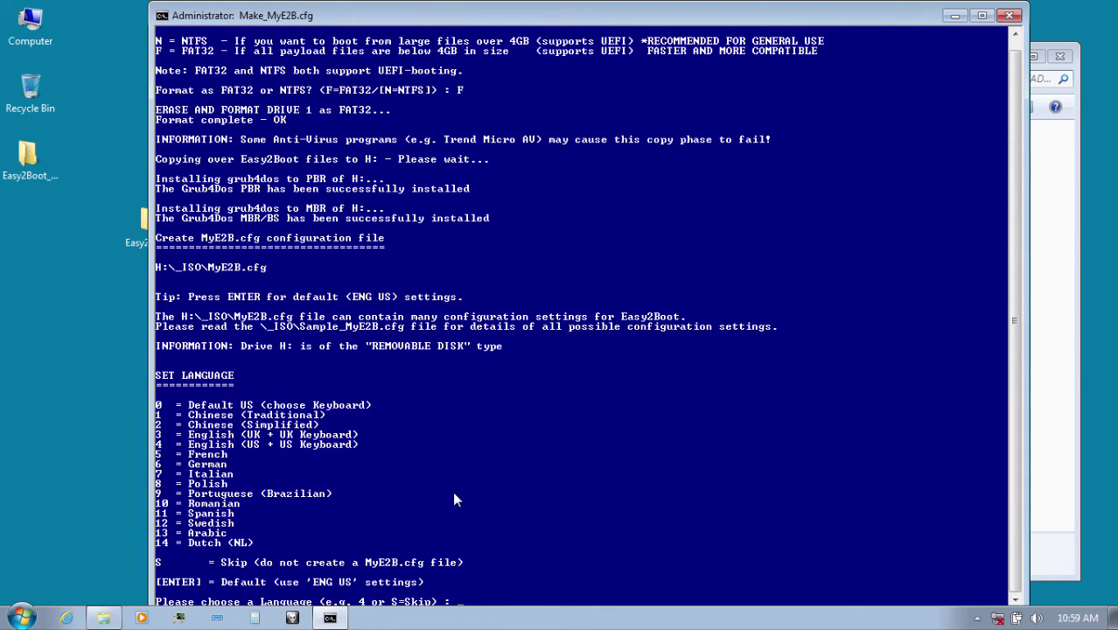
type("0")
key("Return")
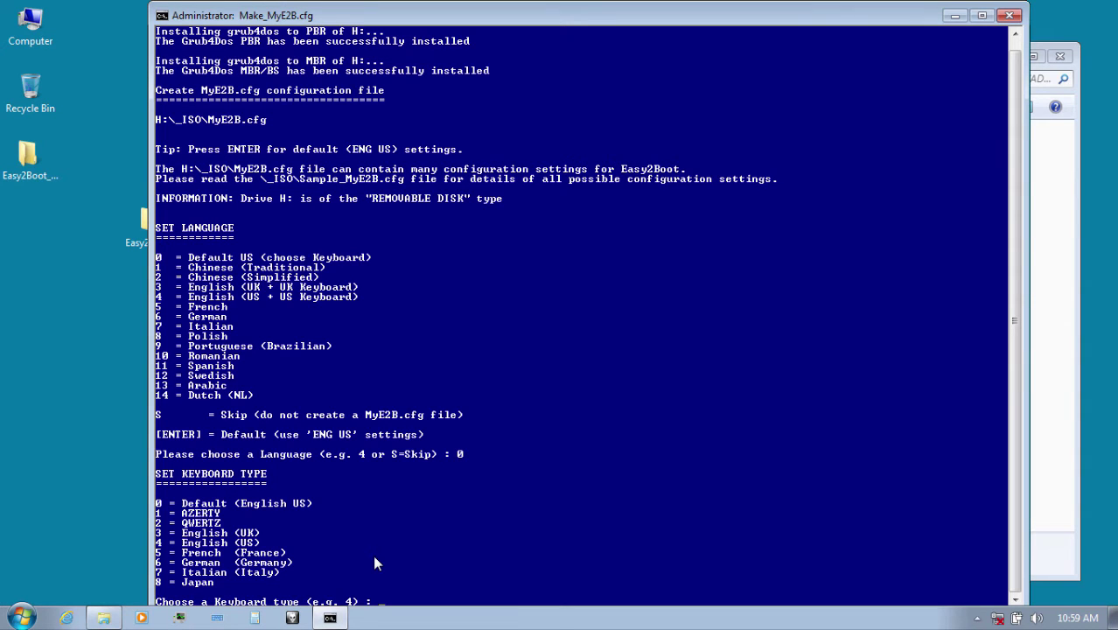
type("0")
key("Return")
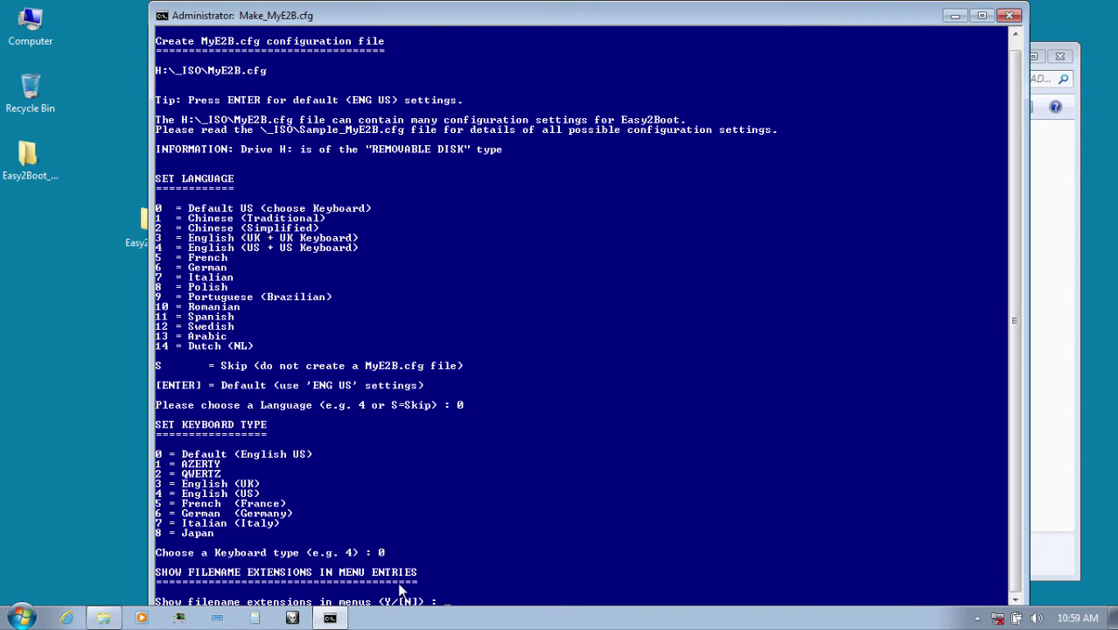
type("Y")
key("Return")
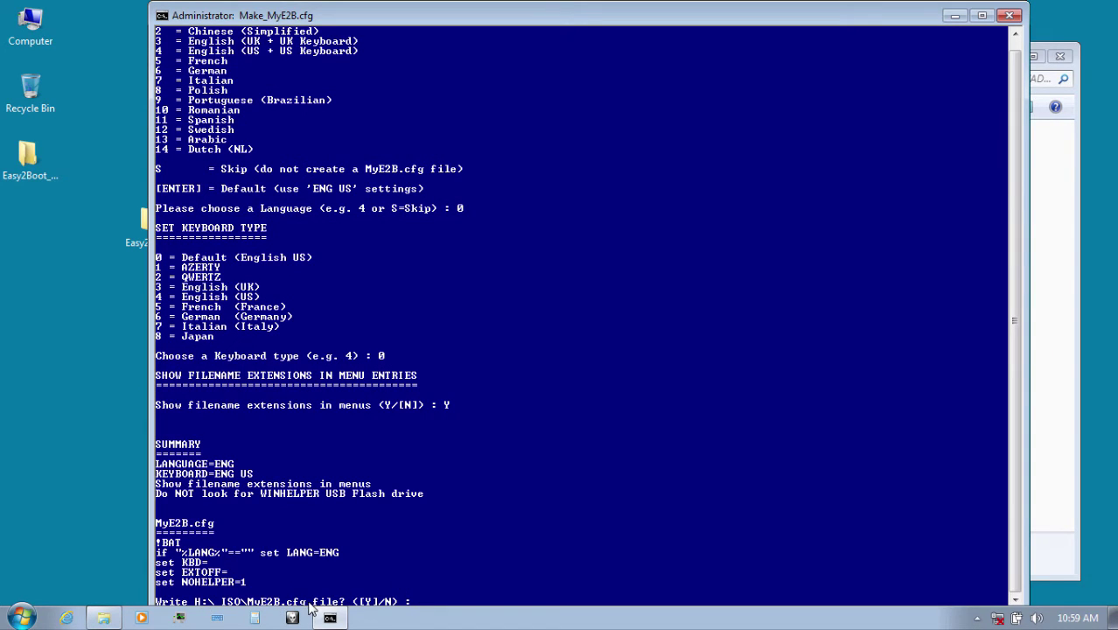
type("Y")
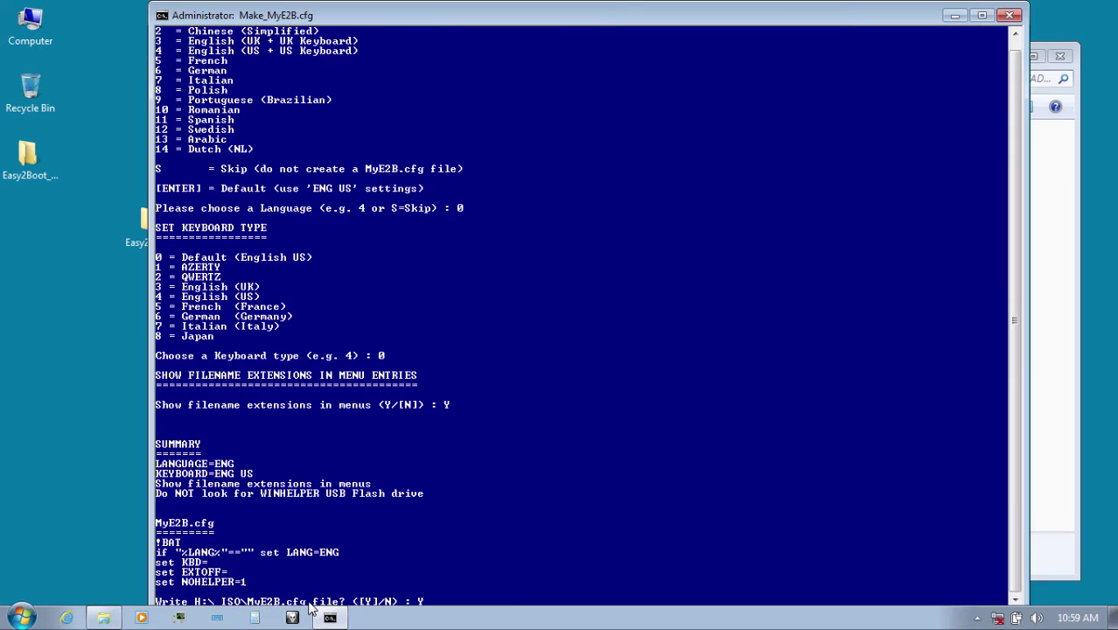
key("Return")
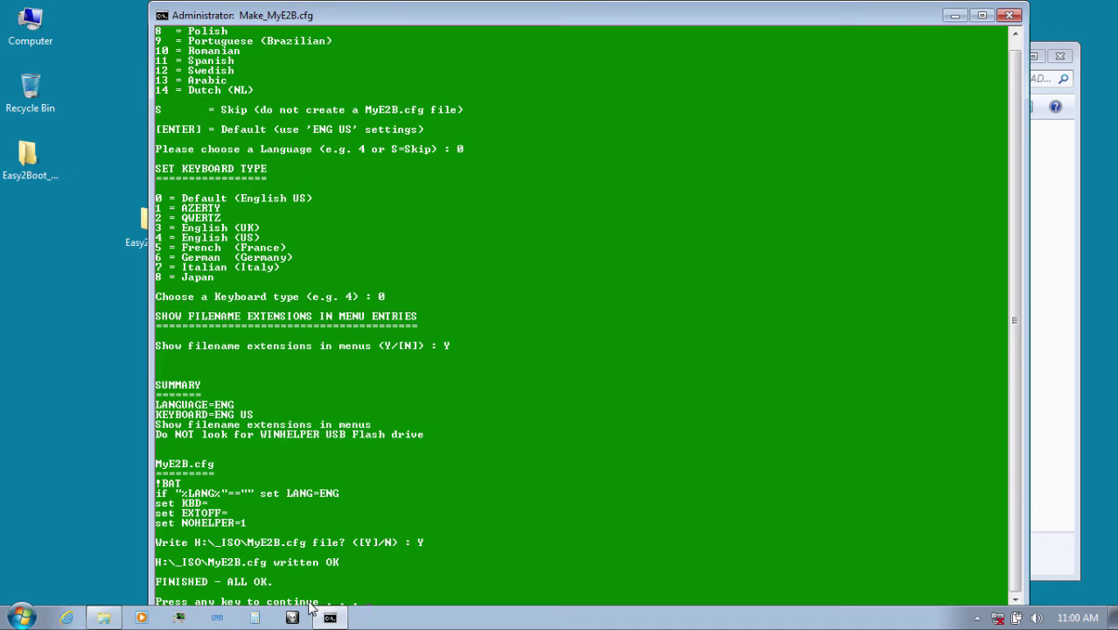
key("Return")
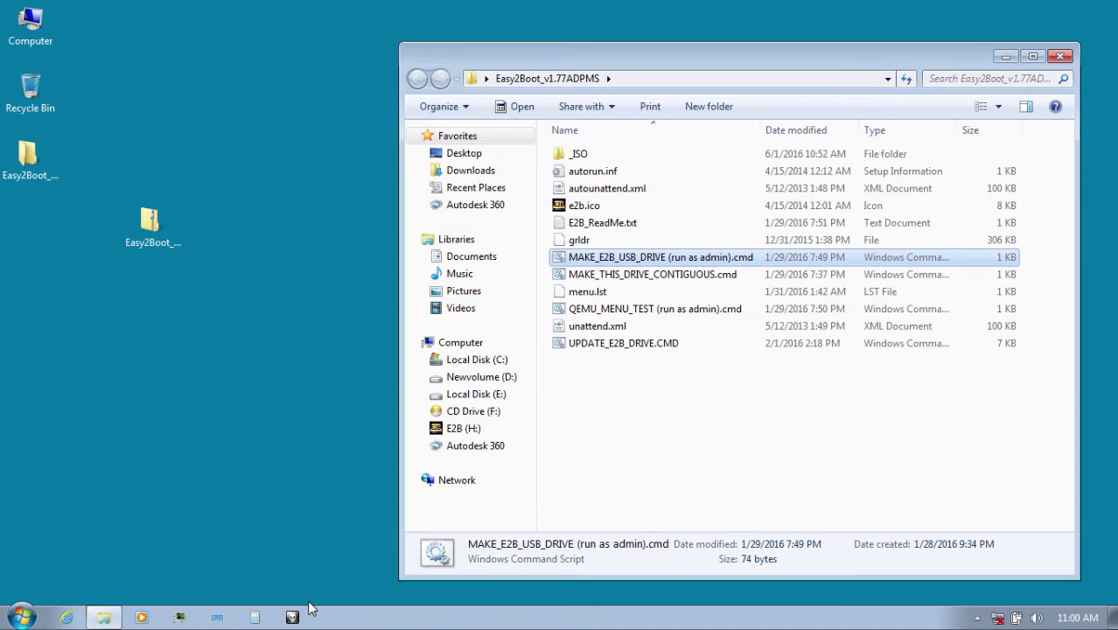
Browse the E2B (H:) drive root, selecting and then deselecting its files
left_click(468, 429)
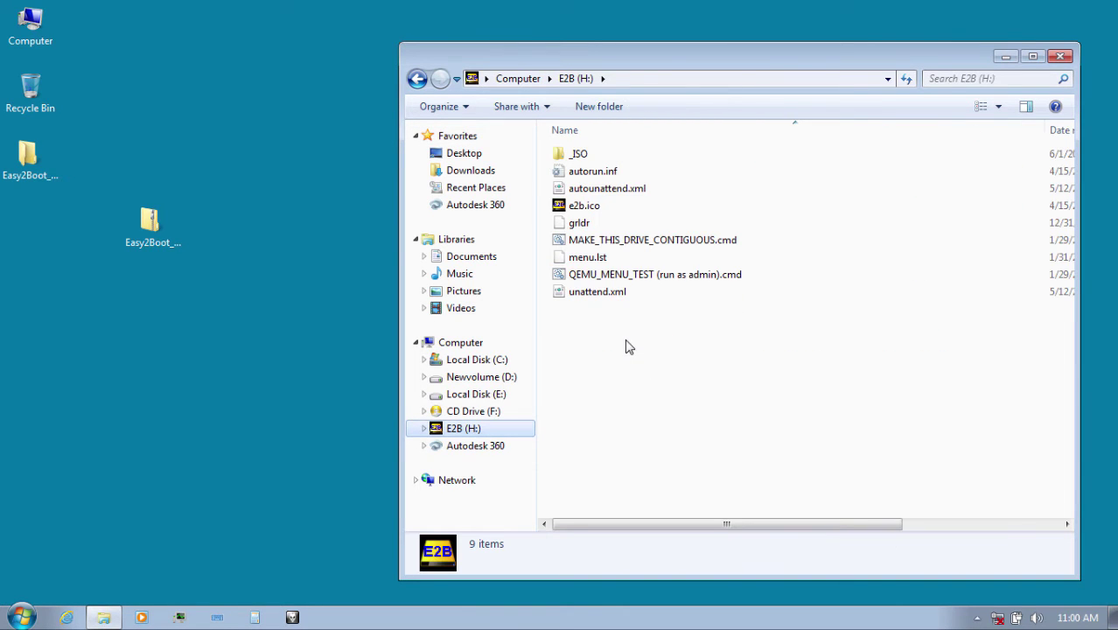
left_click_drag(590, 334, 671, 161)
left_click(659, 366)
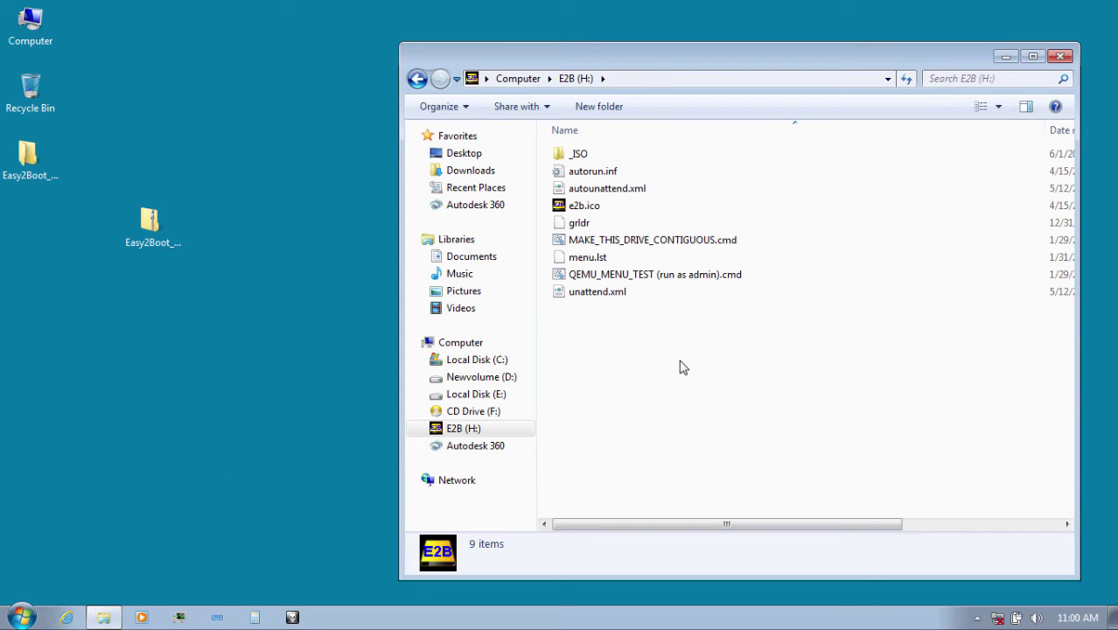
Copy Hiren's.BootCD.15.2.iso from D:\Hiren's boot cd
left_click(526, 381)
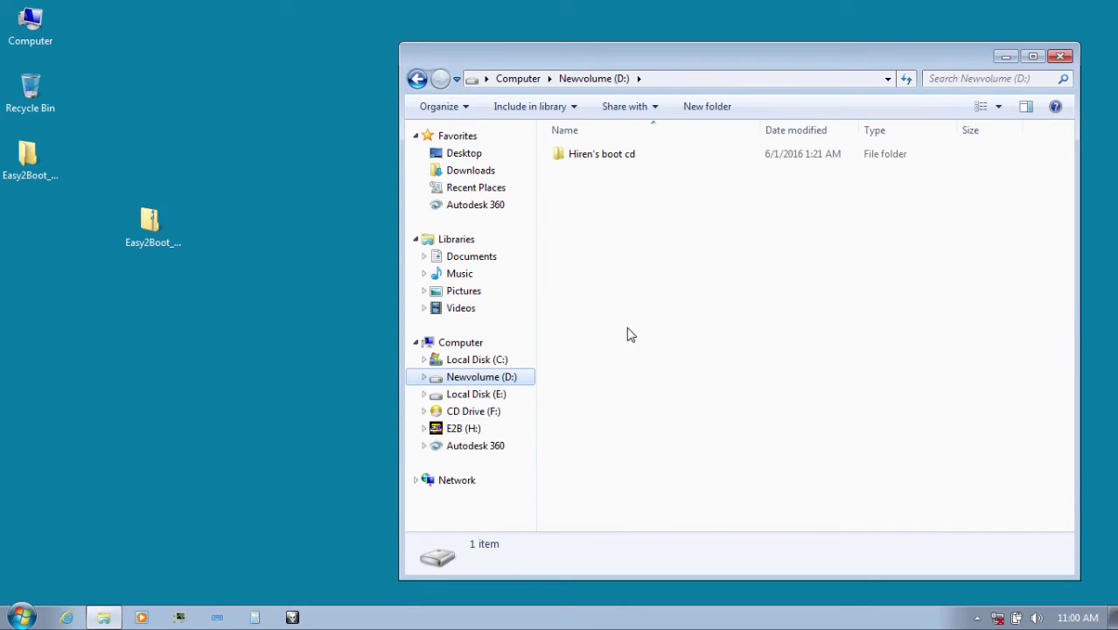
double_click(613, 163)
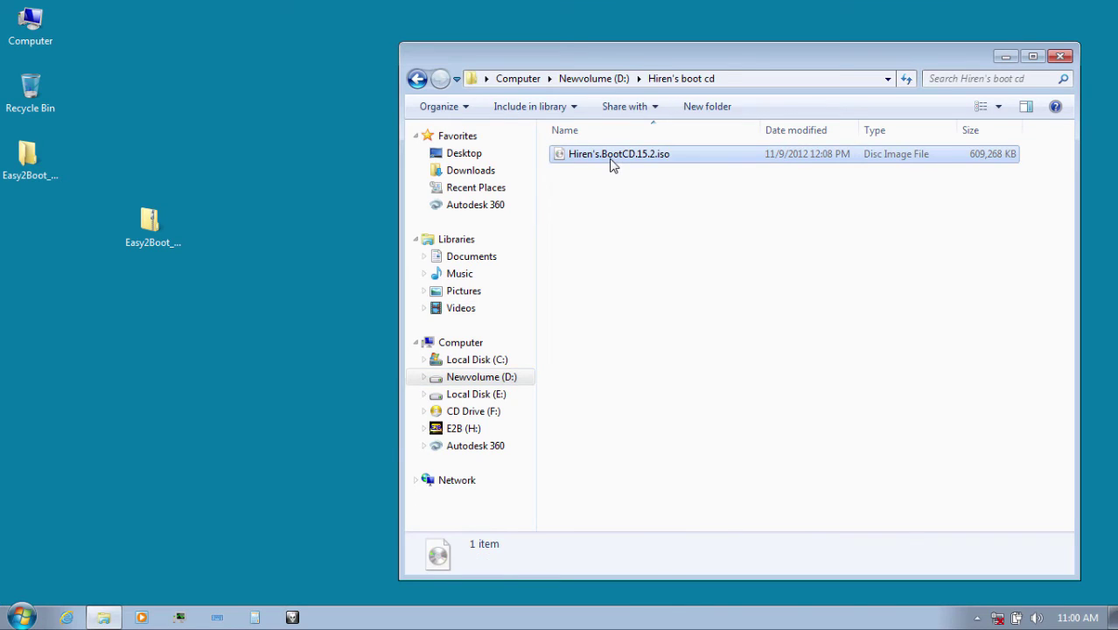
right_click(613, 162)
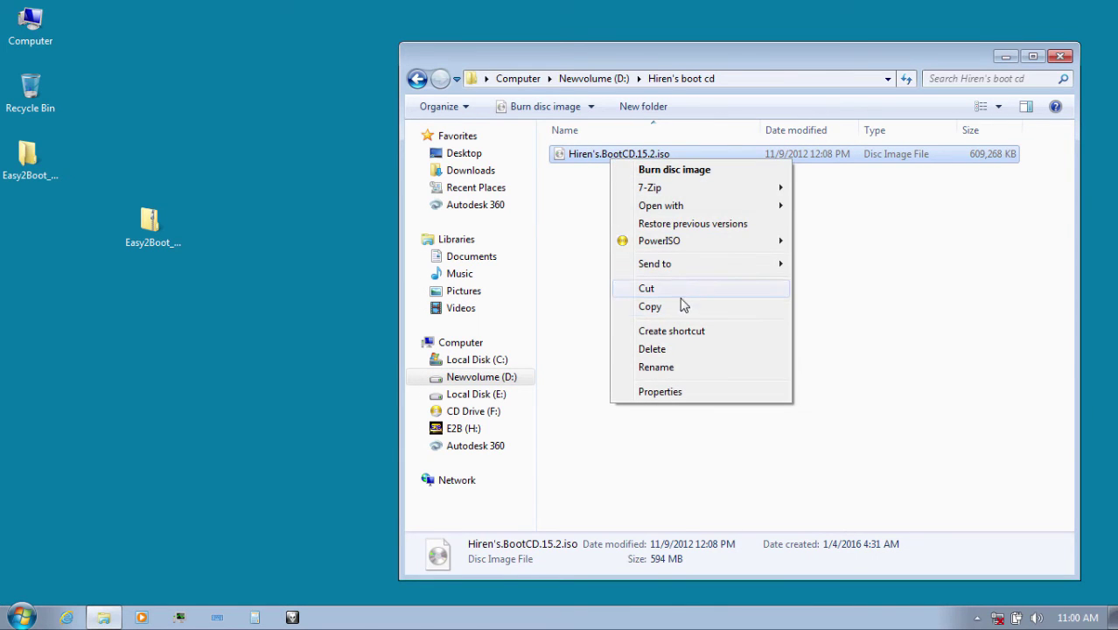
left_click(684, 306)
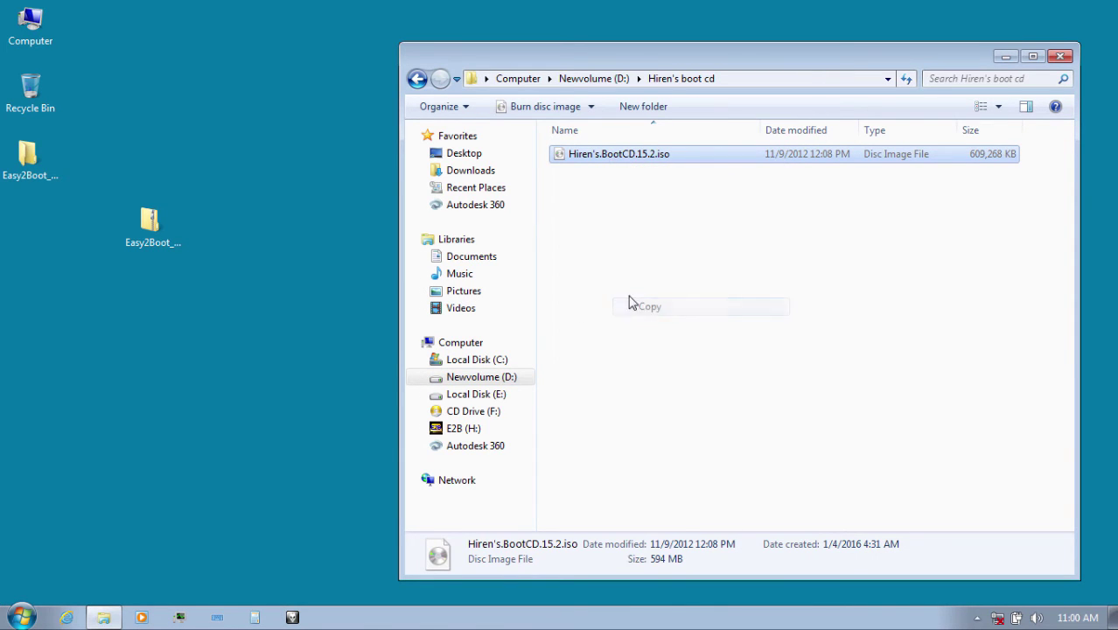
Open the _ISO\MAINMENU folder on the E2B (H:) drive
left_click(488, 431)
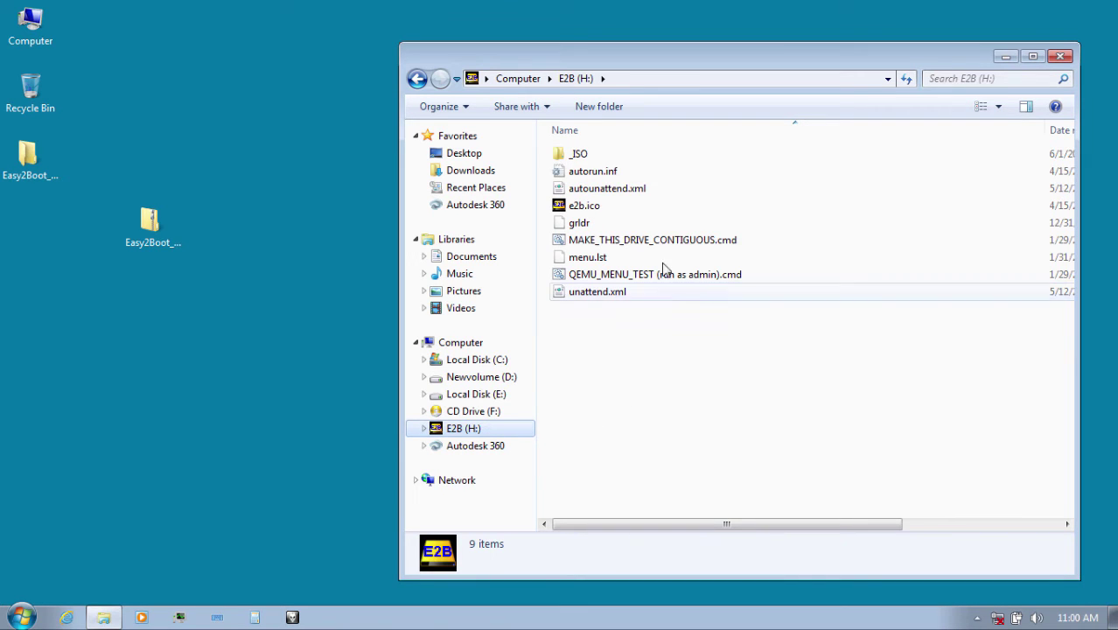
double_click(626, 160)
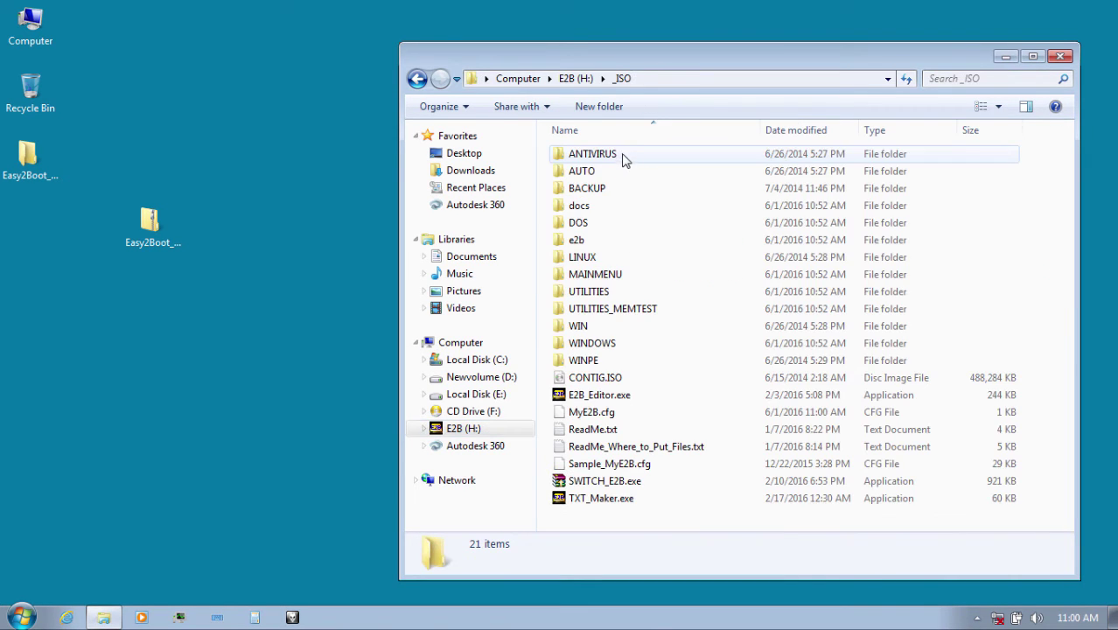
double_click(604, 275)
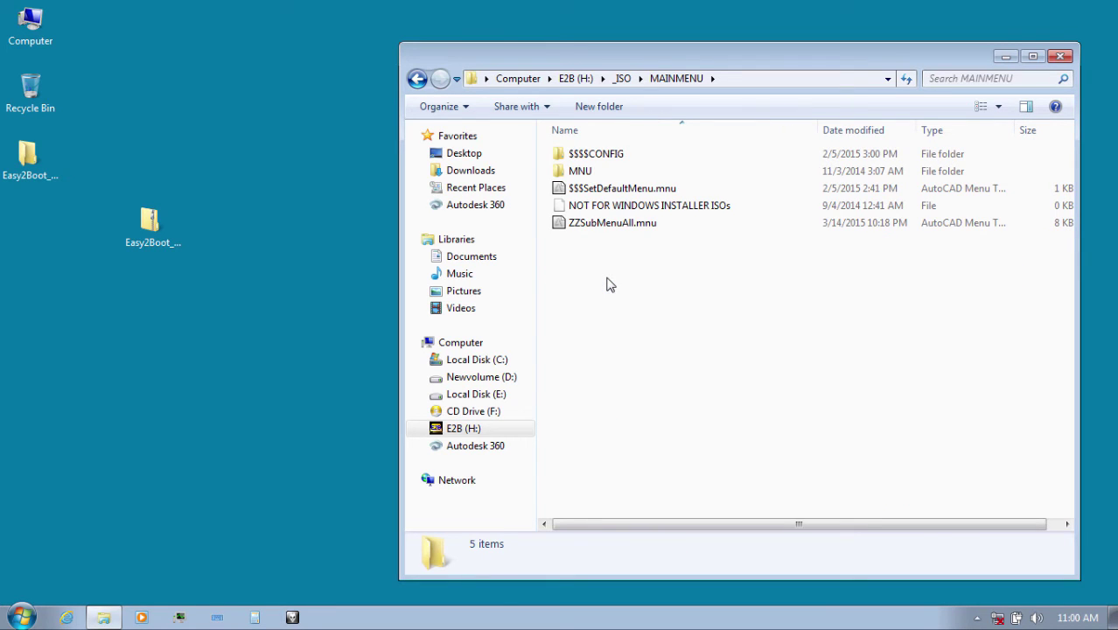
Paste the copied 594 MB Hiren's ISO into E2B (H:)\_ISO\MAINMENU
right_click(608, 279)
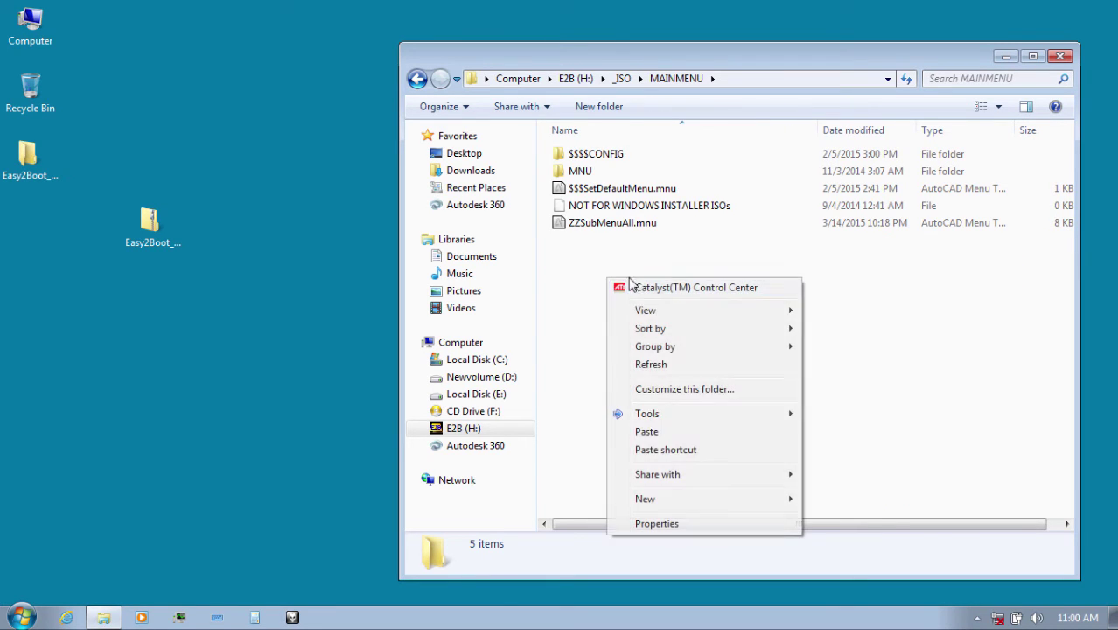
left_click(665, 433)
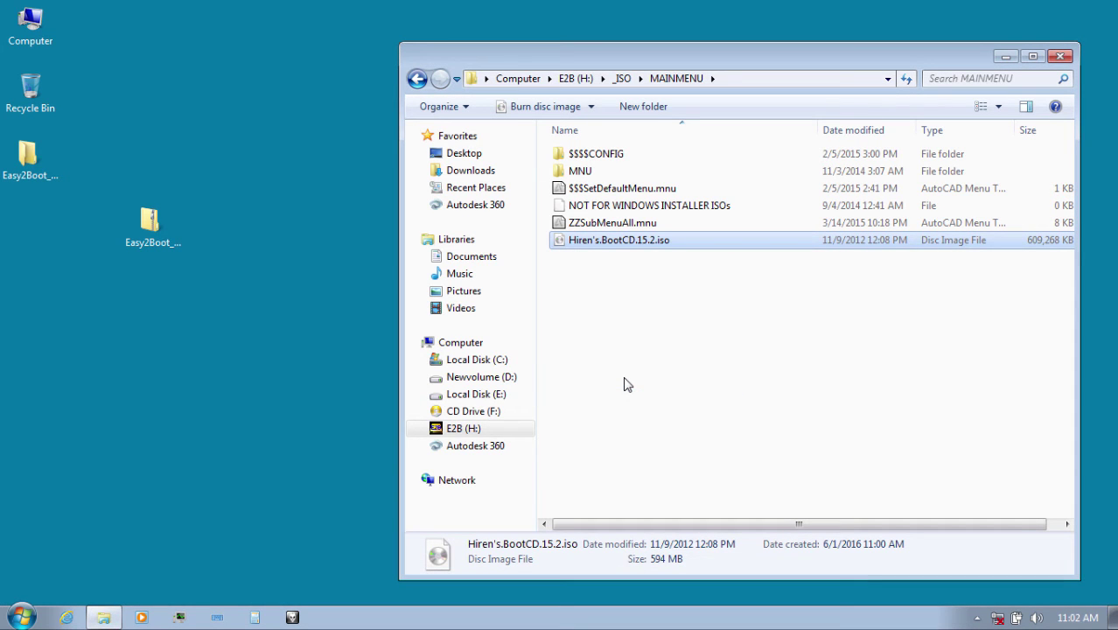
left_click(459, 108)
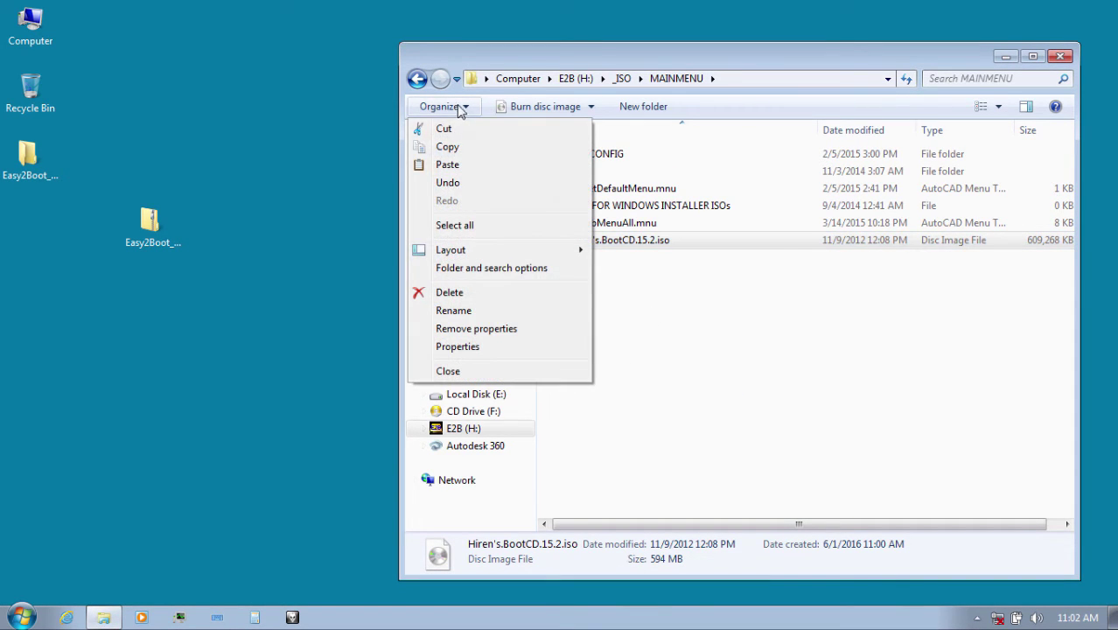
left_click(477, 269)
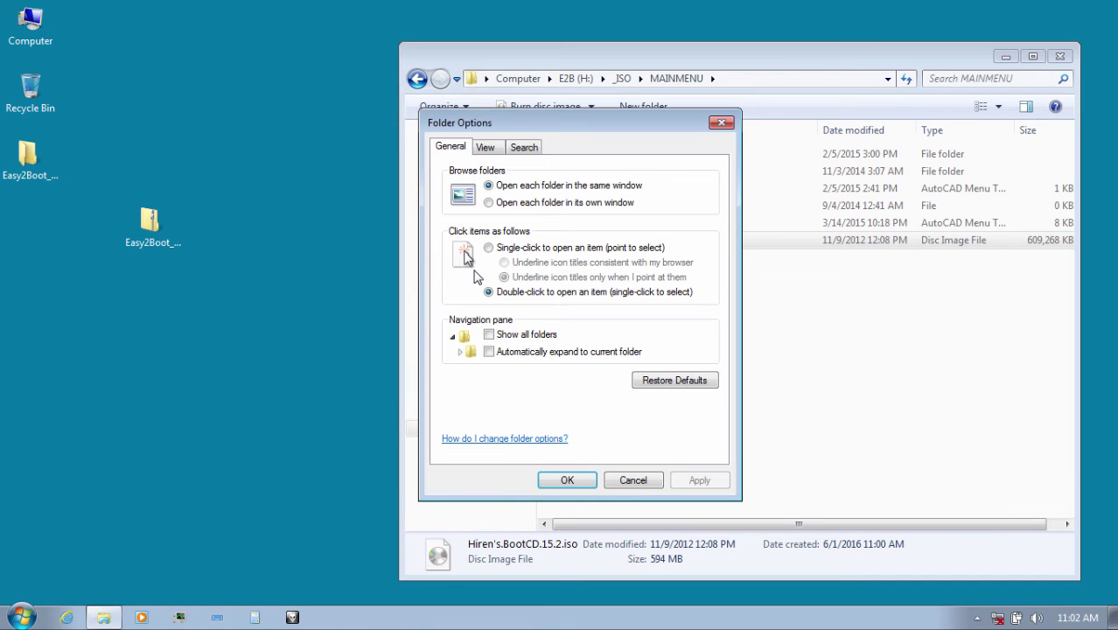
left_click(494, 153)
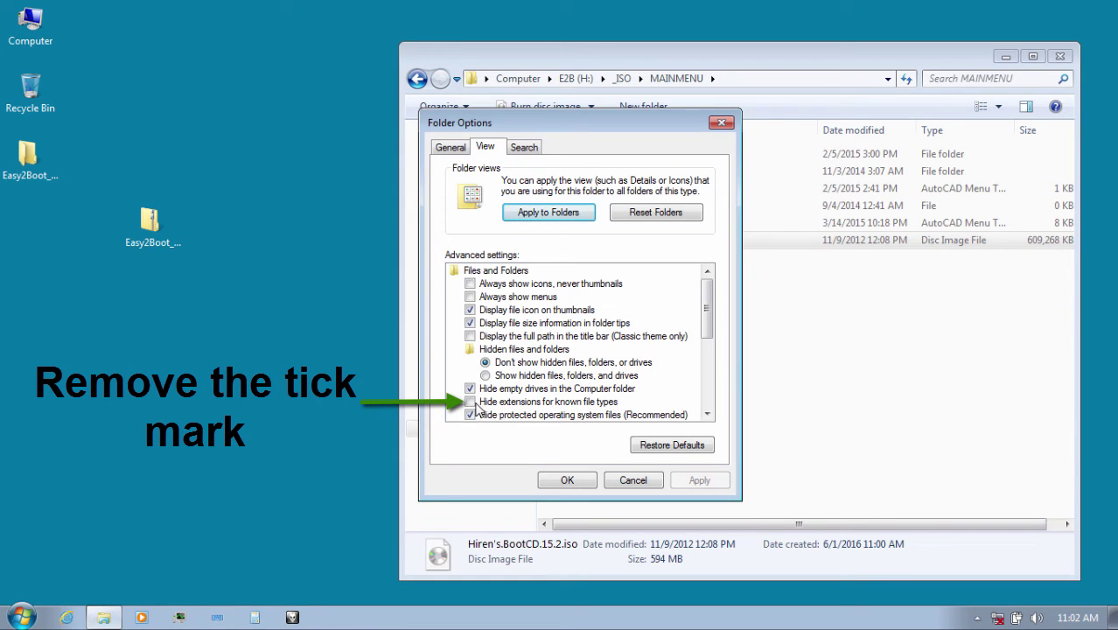
left_click(569, 481)
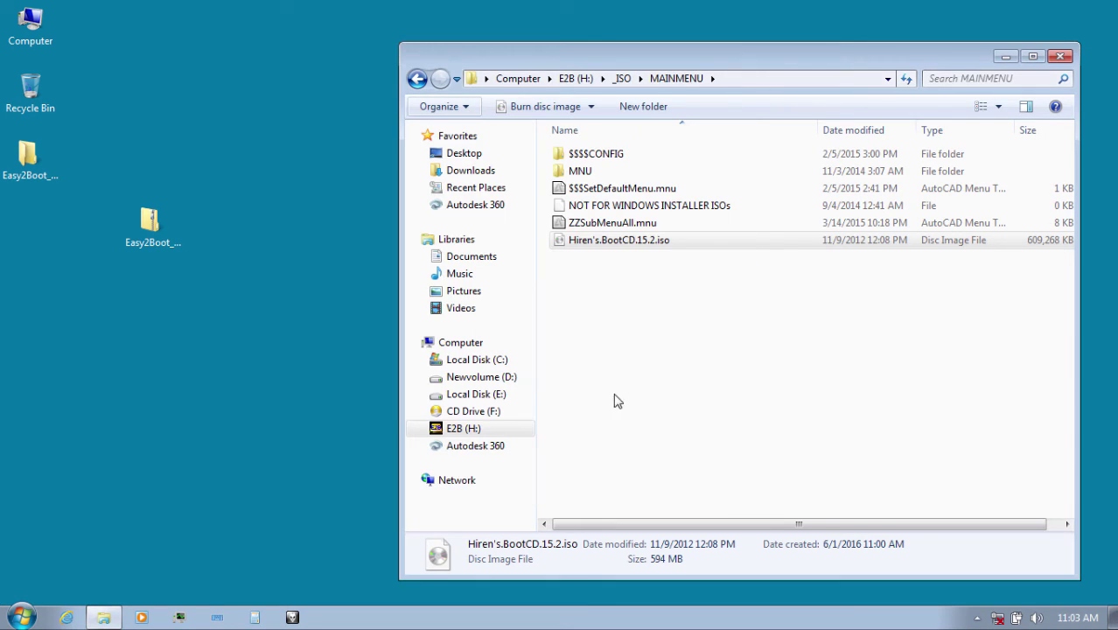
Append WINVH to the ISO name, making Hiren's.BootCD.15.2.isoWINVH, and accept the extension change
right_click(675, 248)
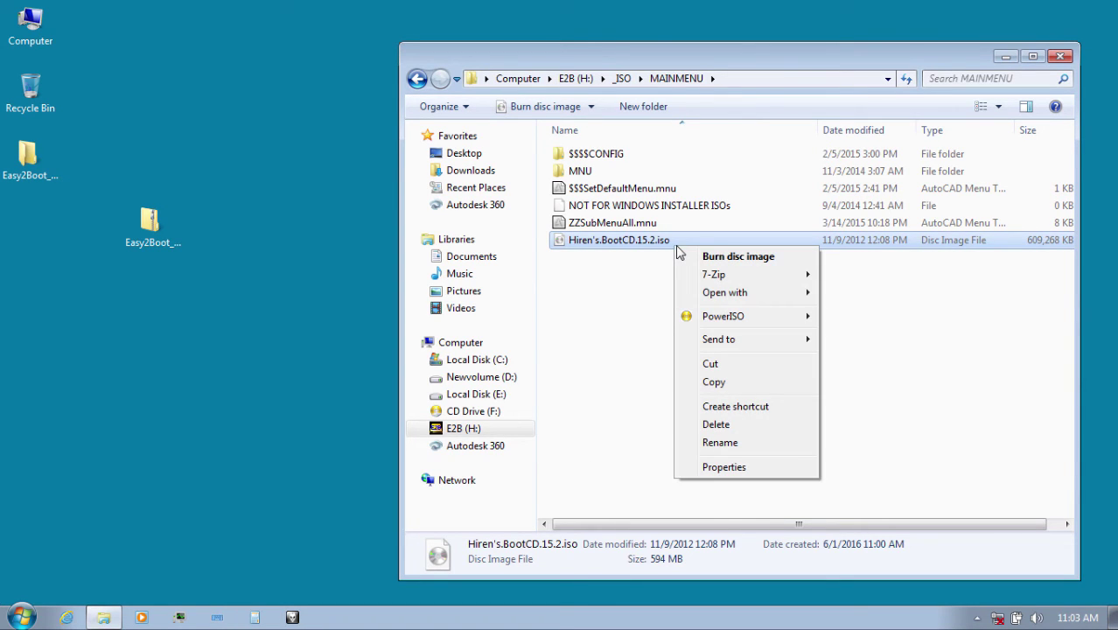
left_click(719, 442)
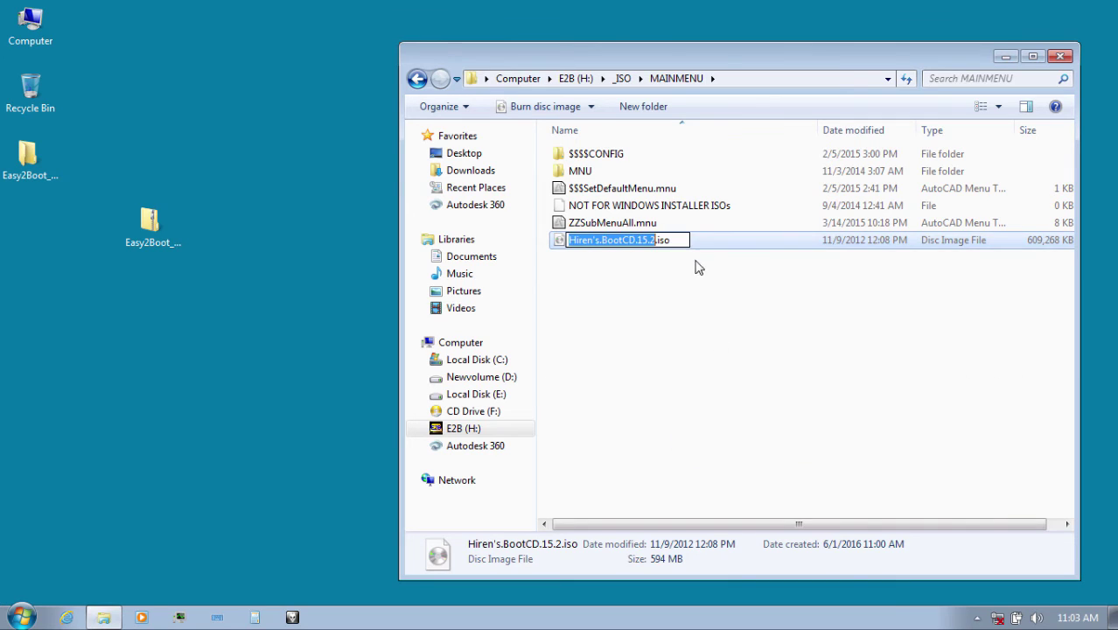
left_click(679, 244)
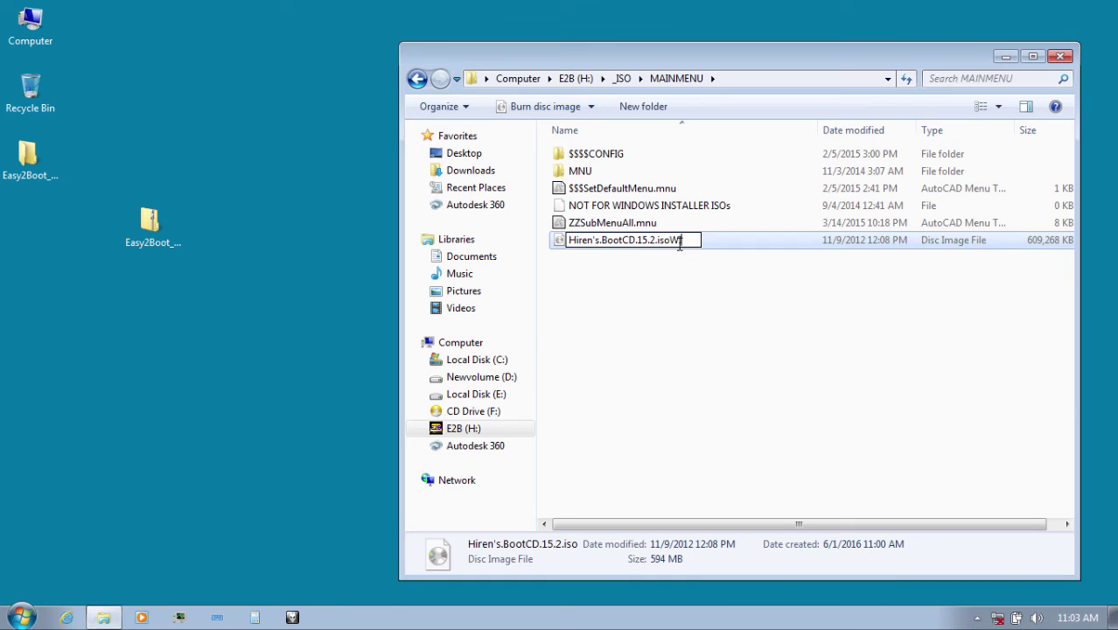
type("WINVH")
key("Return")
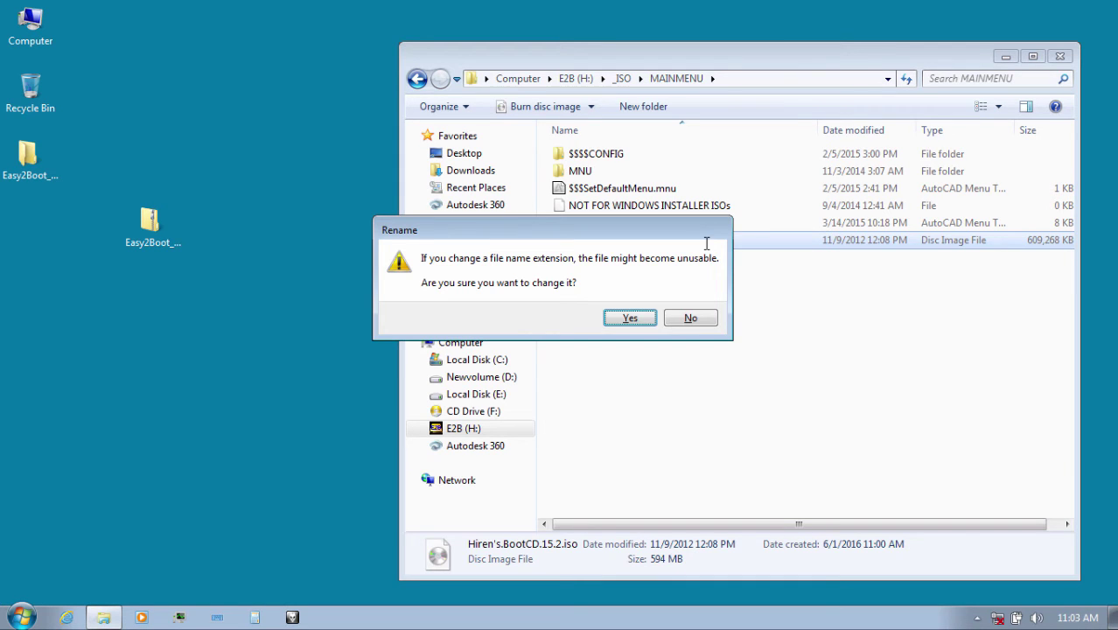
left_click(629, 317)
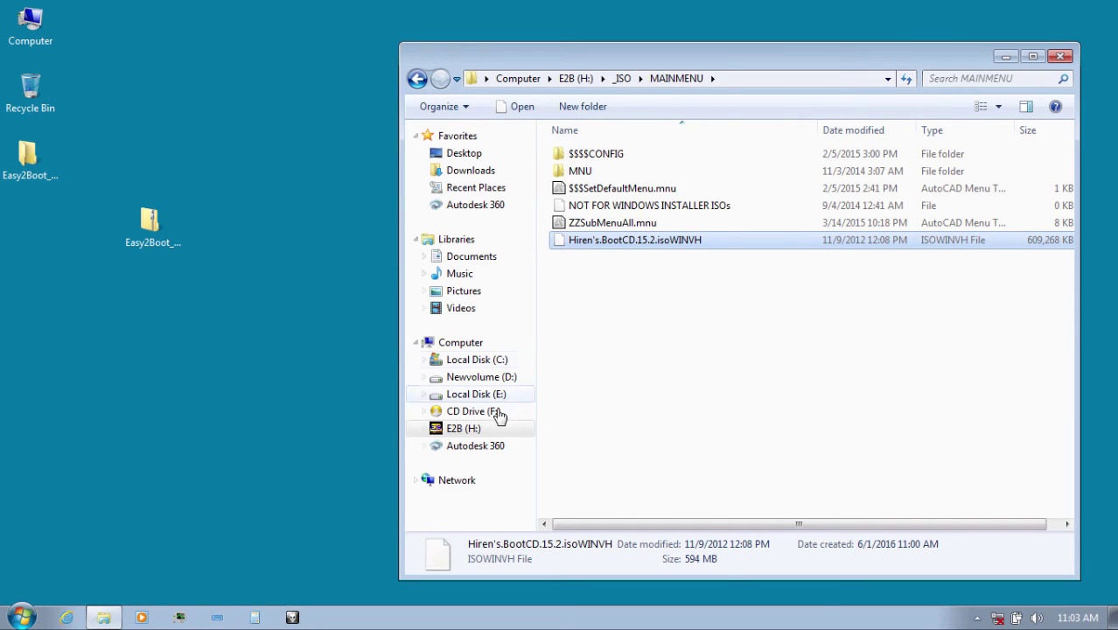
Return to the E2B (H:) root and run MAKE_THIS_DRIVE_CONTIGUOUS.cmd as administrator
left_click(418, 79)
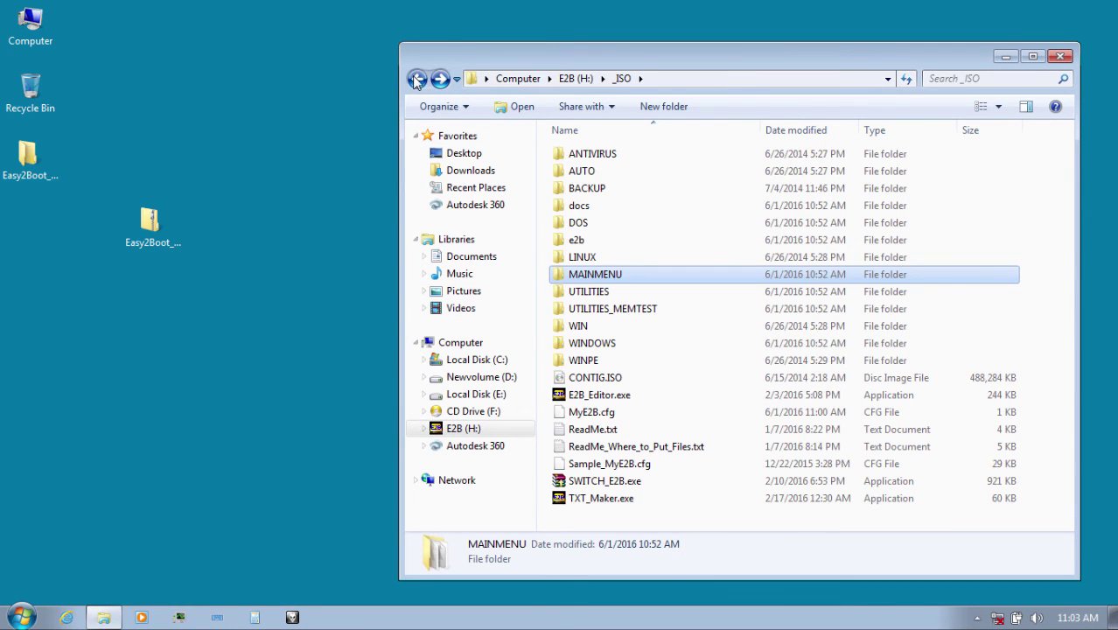
left_click(418, 79)
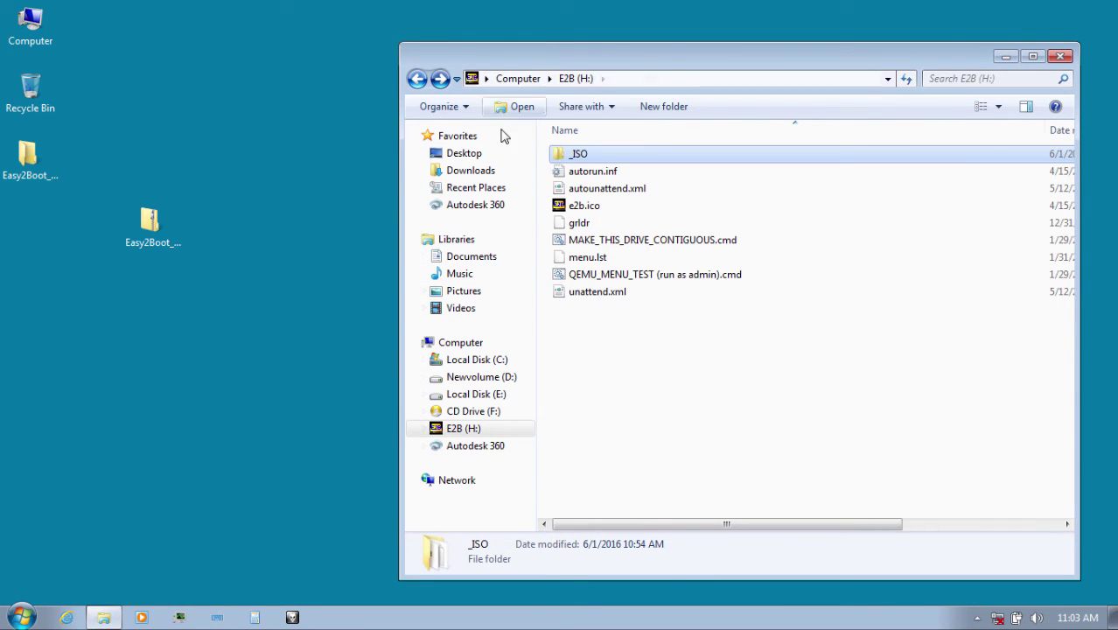
left_click(620, 242)
right_click(621, 241)
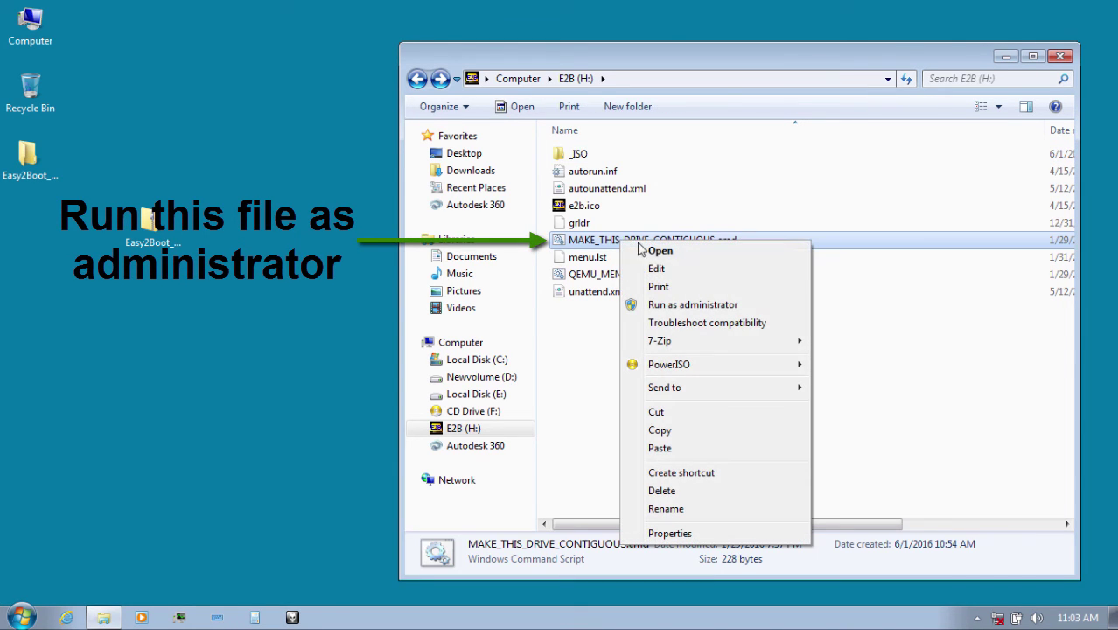
left_click(680, 306)
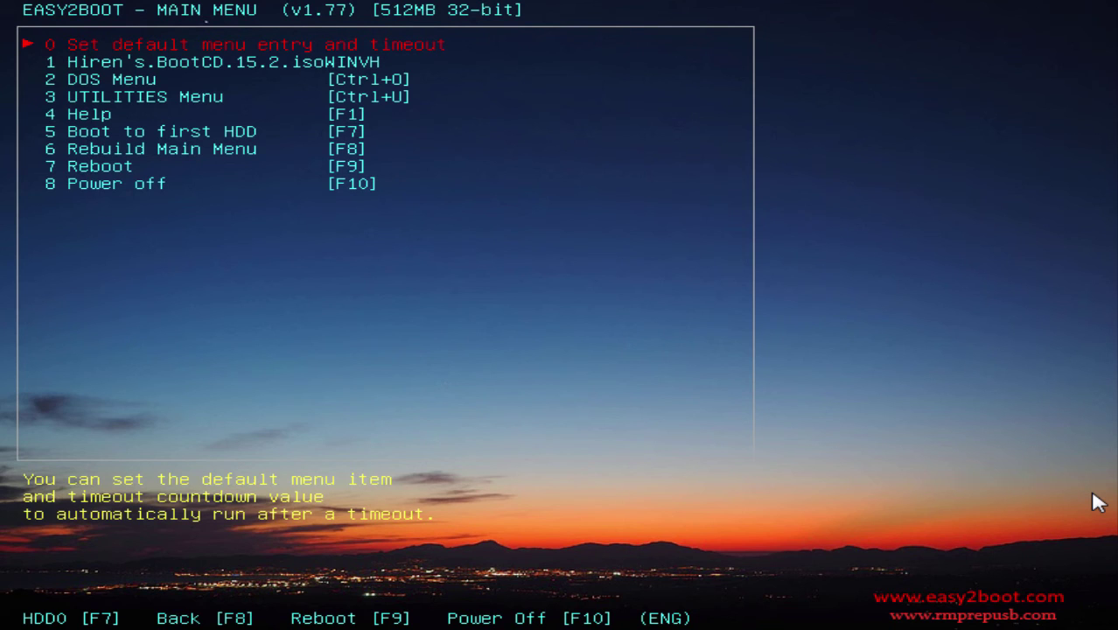
Highlight entry 1, Hiren's.BootCD.15.2.isoWINVH, in the Easy2Boot menu and boot it
key("Down")
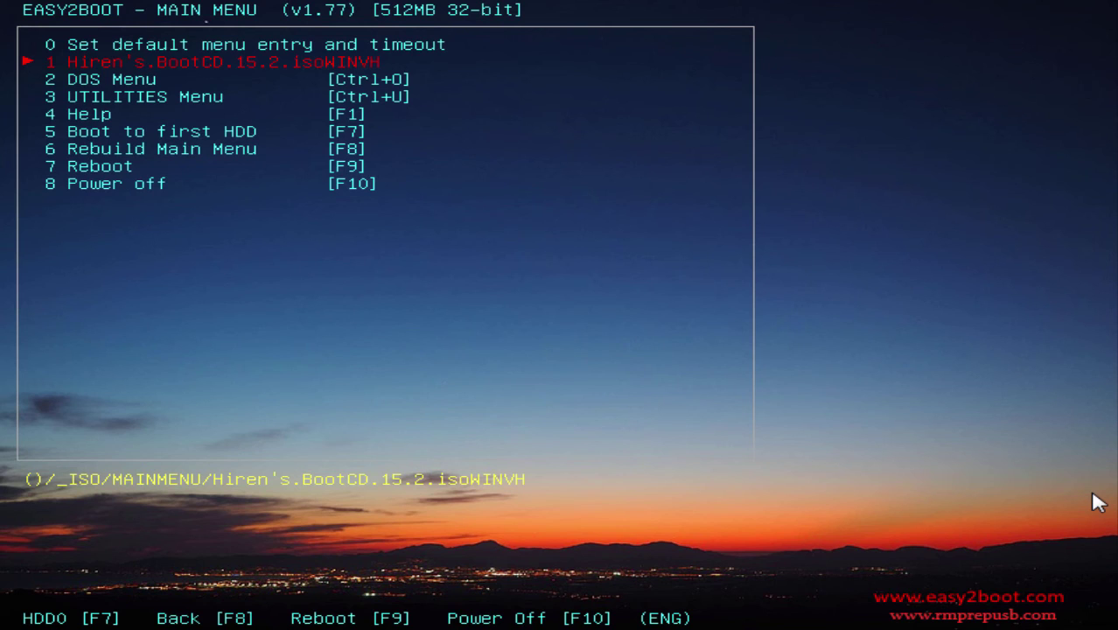
key("Return")
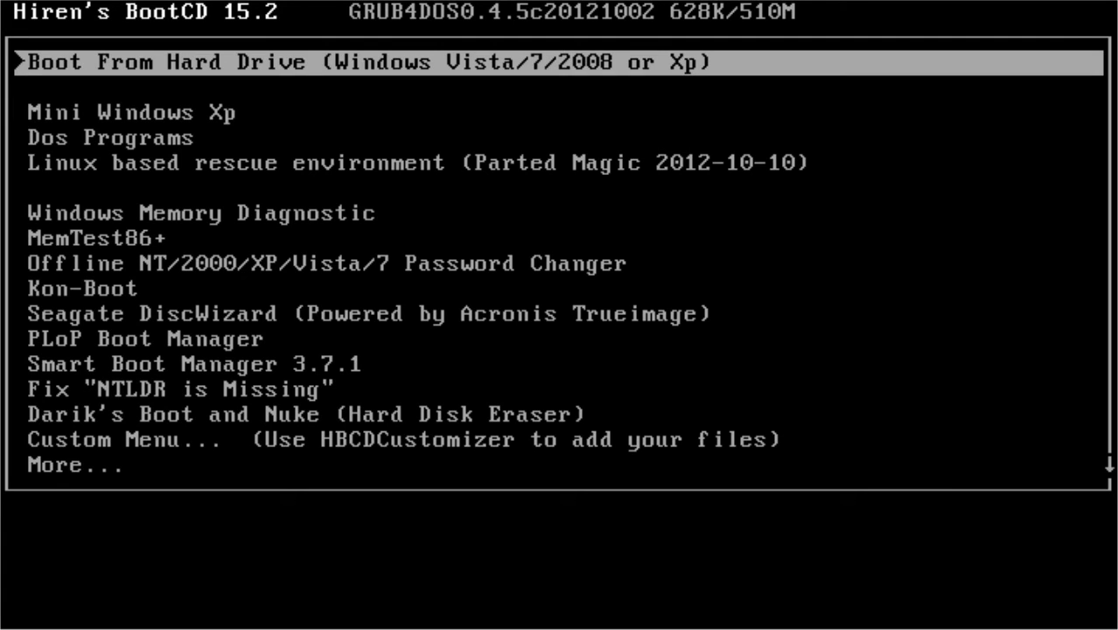
Select Mini Windows Xp in the Hiren's BootCD menu and begin loading it
key("Down")
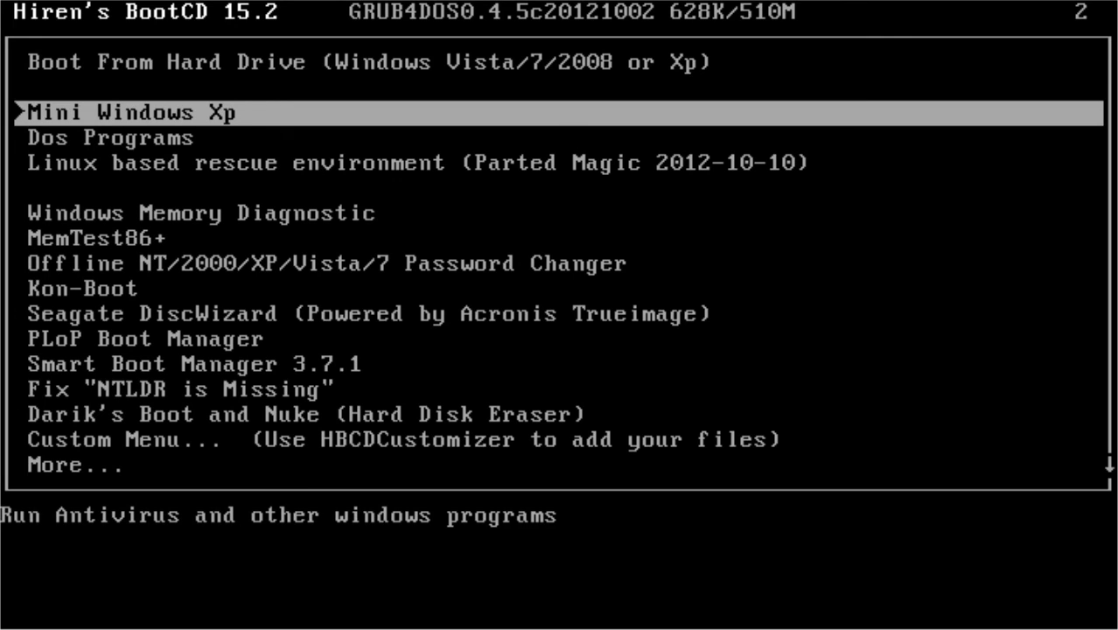
key("Return")
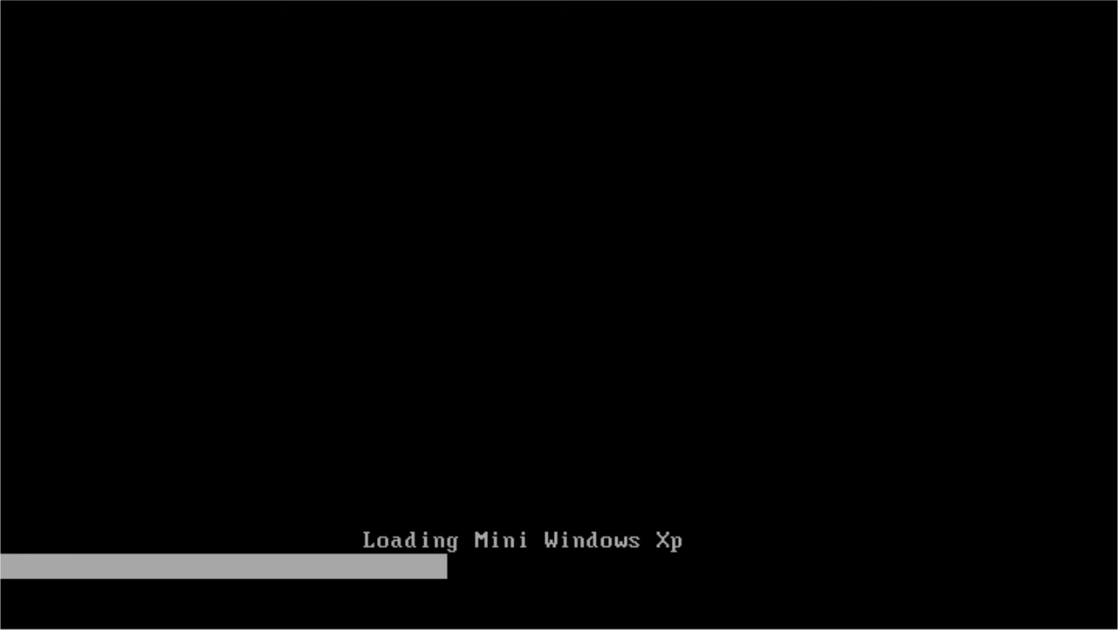